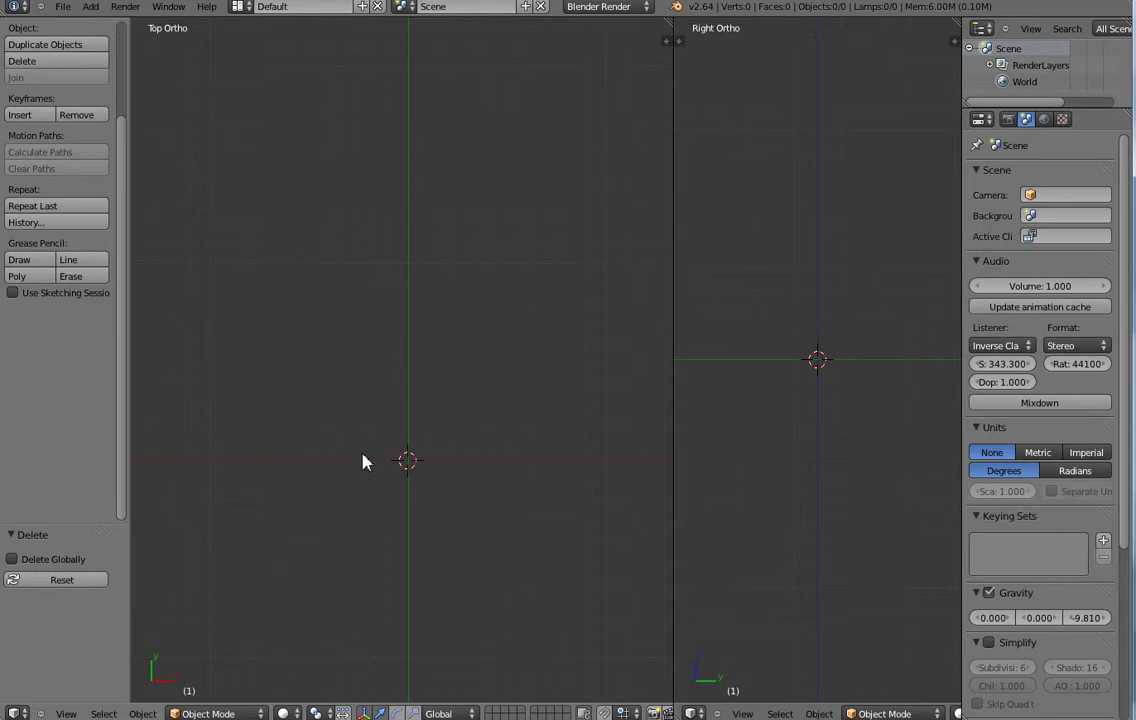
# - Add a 32-vertex circle mesh and extrude its outline in place in Edit Mode
pyautogui.click(90, 6)
pyautogui.moveTo(110, 22)
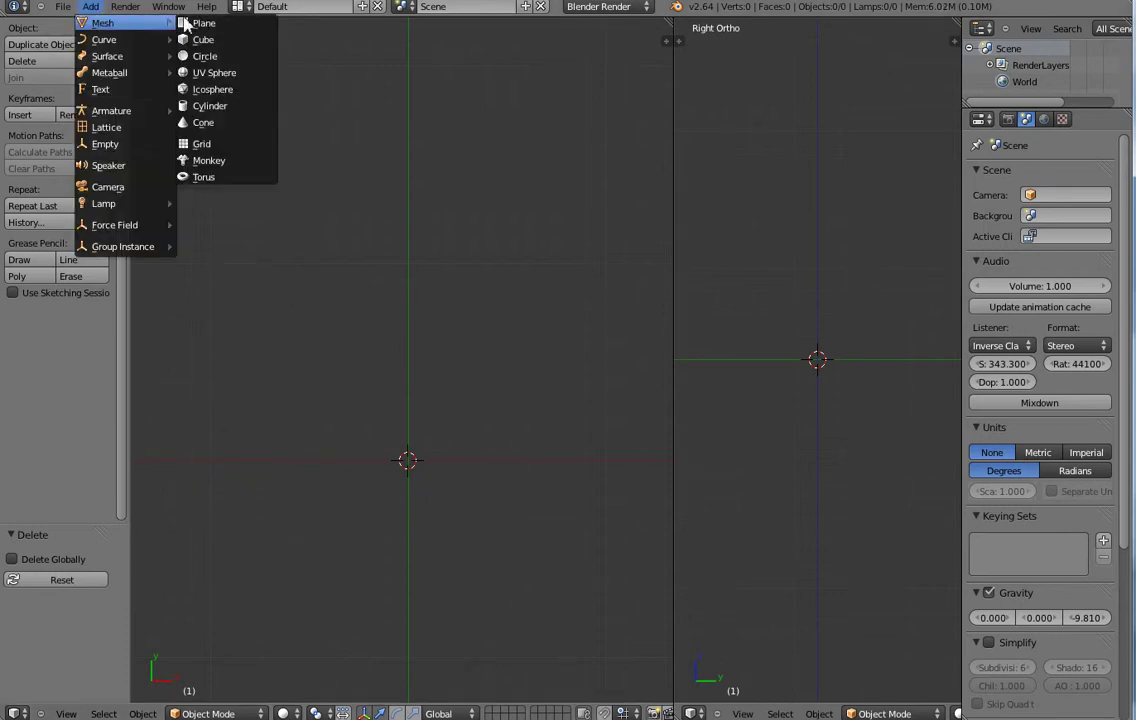
pyautogui.click(225, 57)
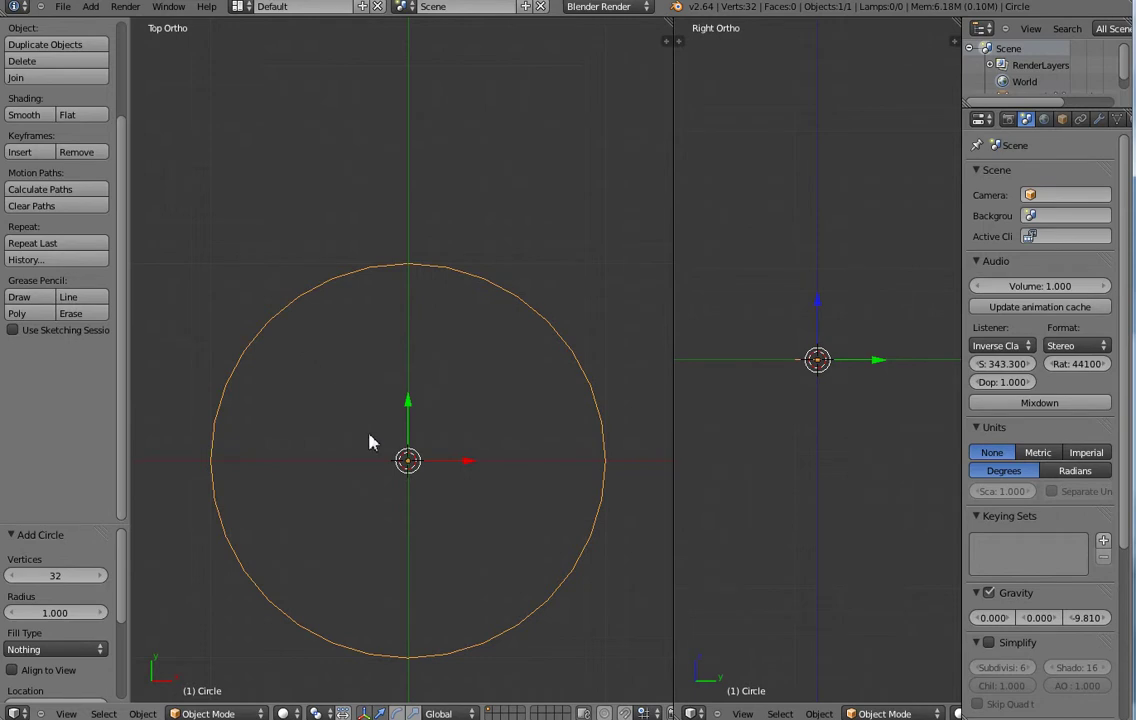
pyautogui.press('Tab')
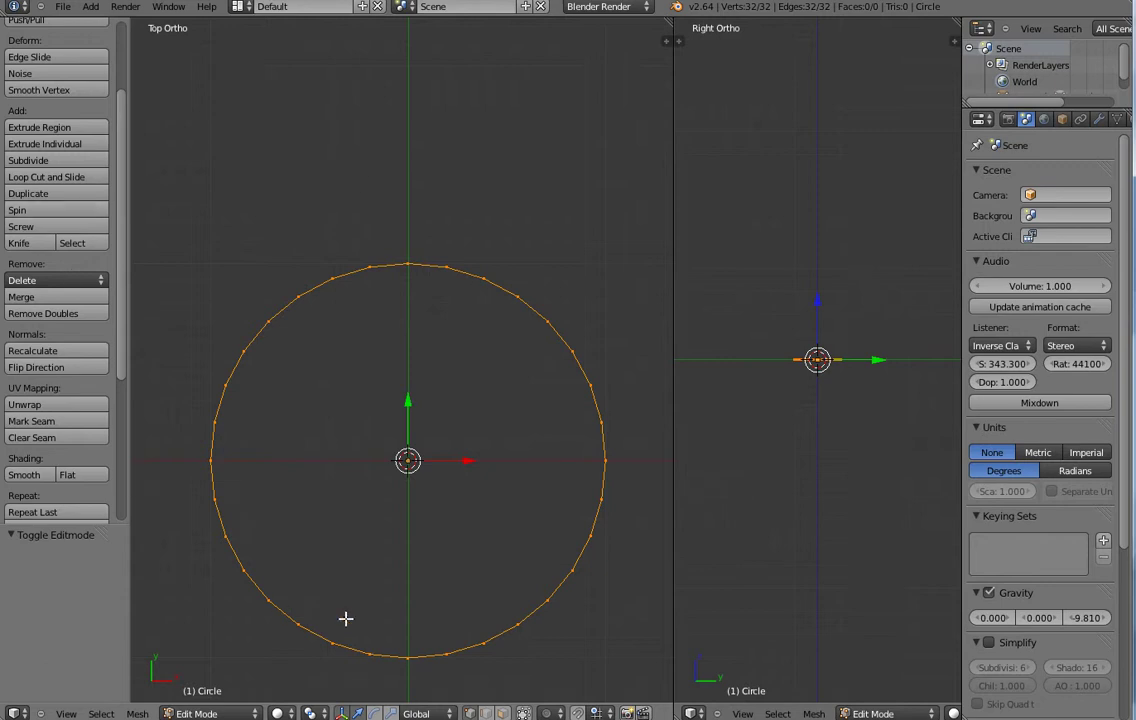
pyautogui.press('e')
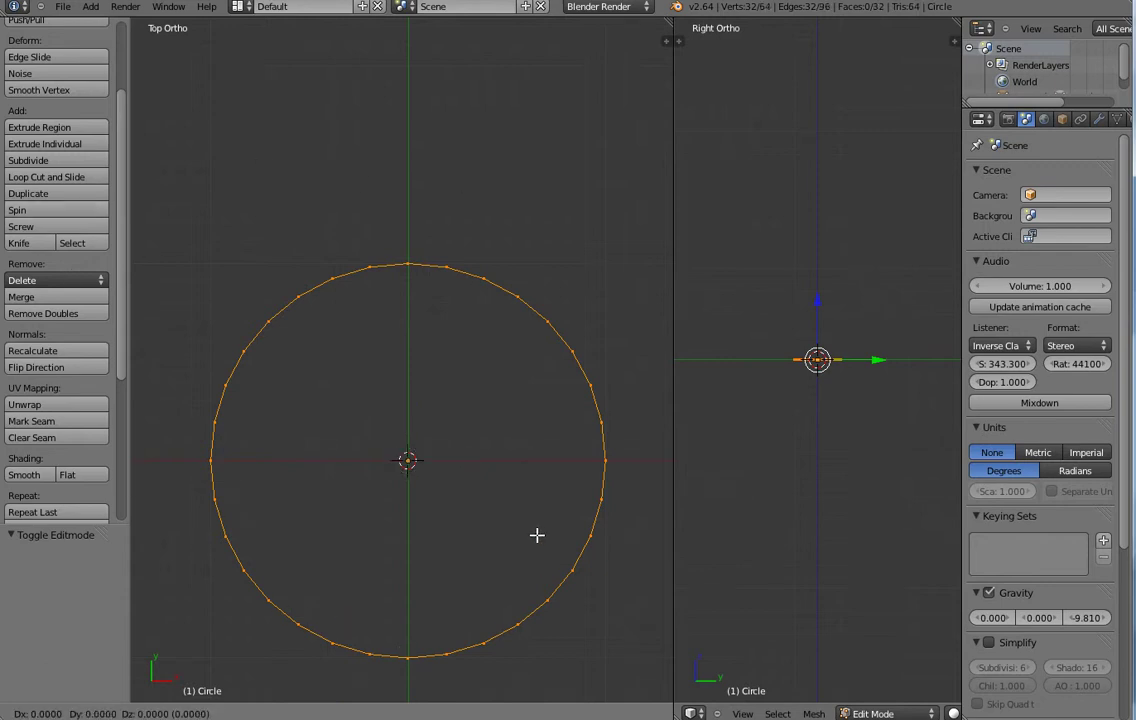
pyautogui.rightClick(537, 535)
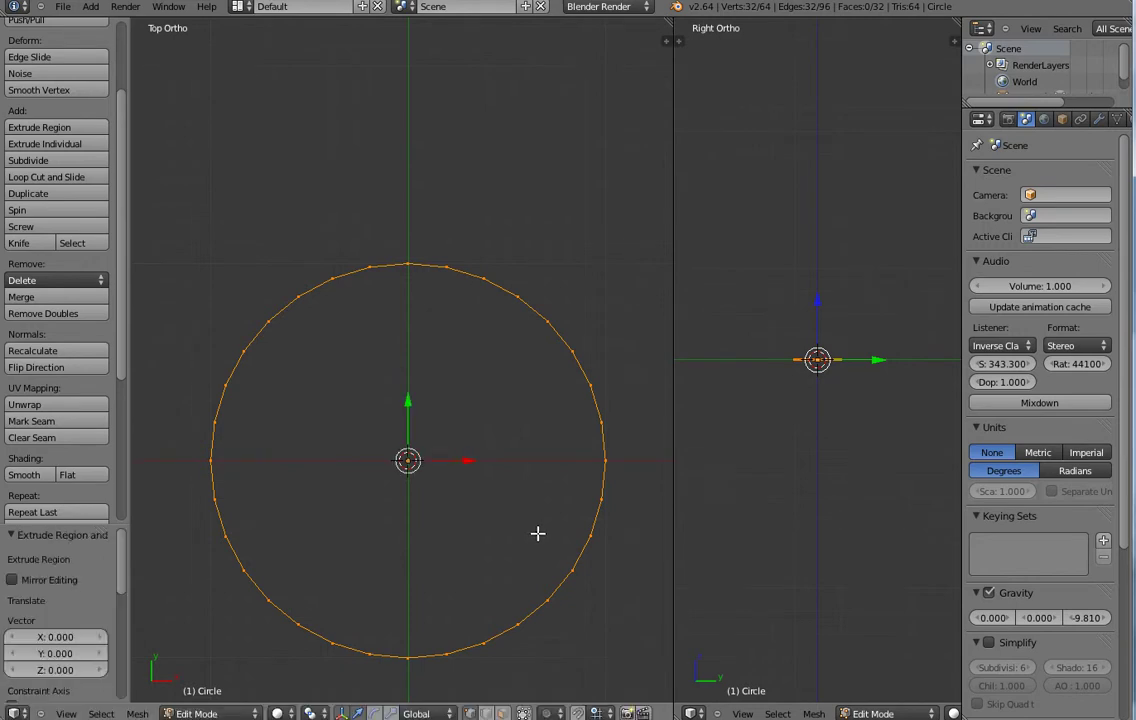
# - Scale the extruded loop inward, then outward into a thin flat ring, viewed from top and deselected
pyautogui.moveTo(520, 558); pyautogui.dragTo(517, 464, button='middle')
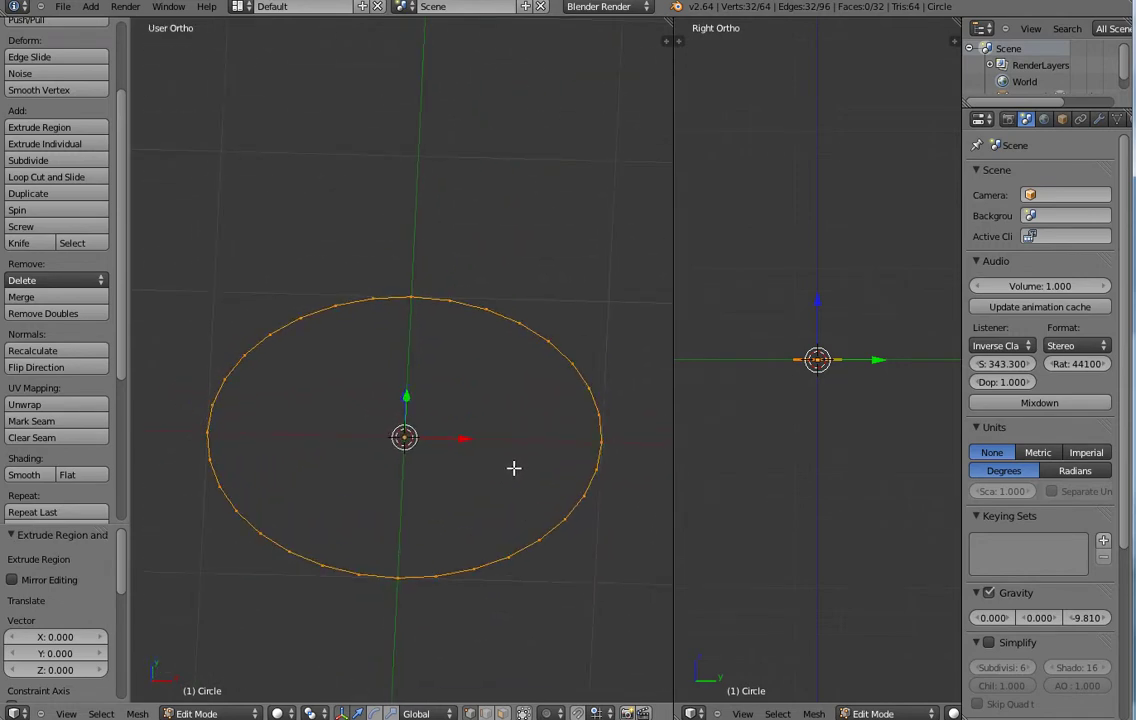
pyautogui.press('s')
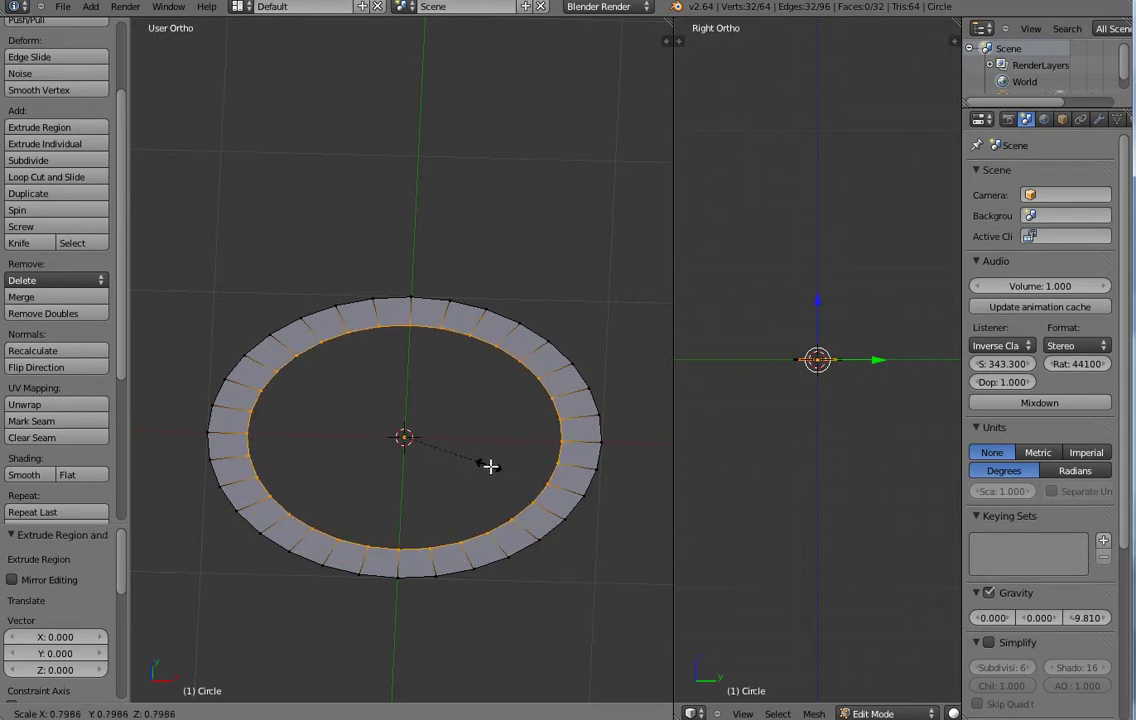
pyautogui.click(490, 466)
pyautogui.moveTo(469, 459); pyautogui.dragTo(481, 536, button='middle')
pyautogui.press('s')
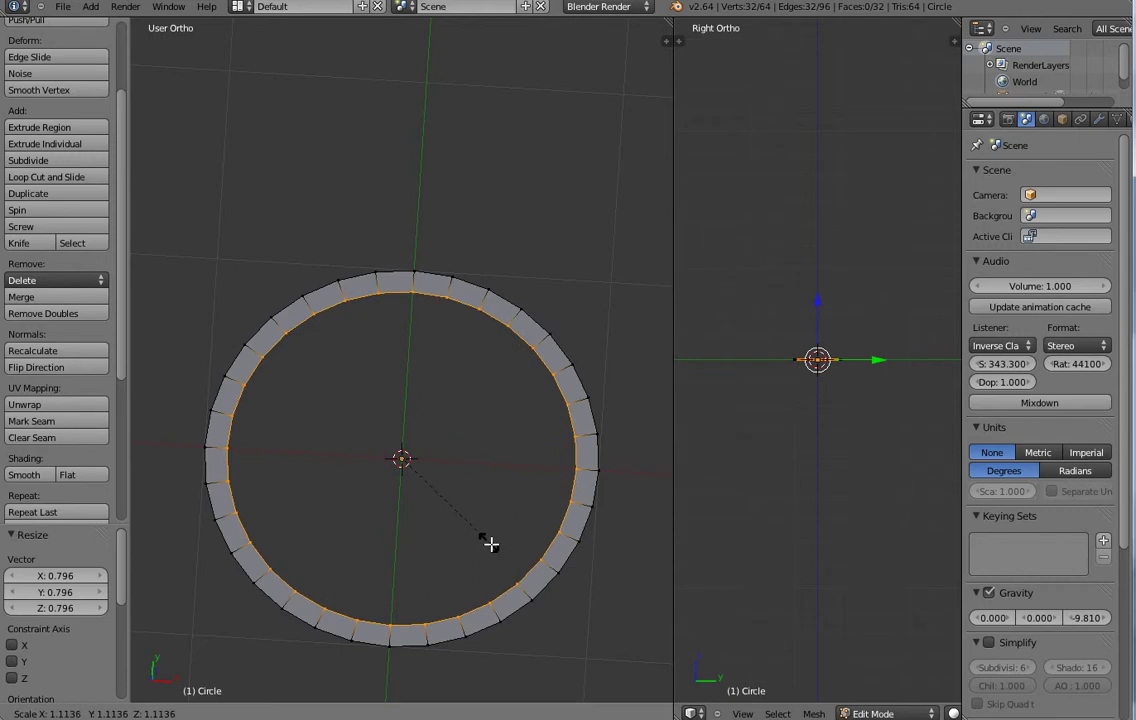
pyautogui.click(498, 545)
pyautogui.moveTo(500, 550); pyautogui.dragTo(492, 605, button='middle')
pyautogui.press('KP_7')
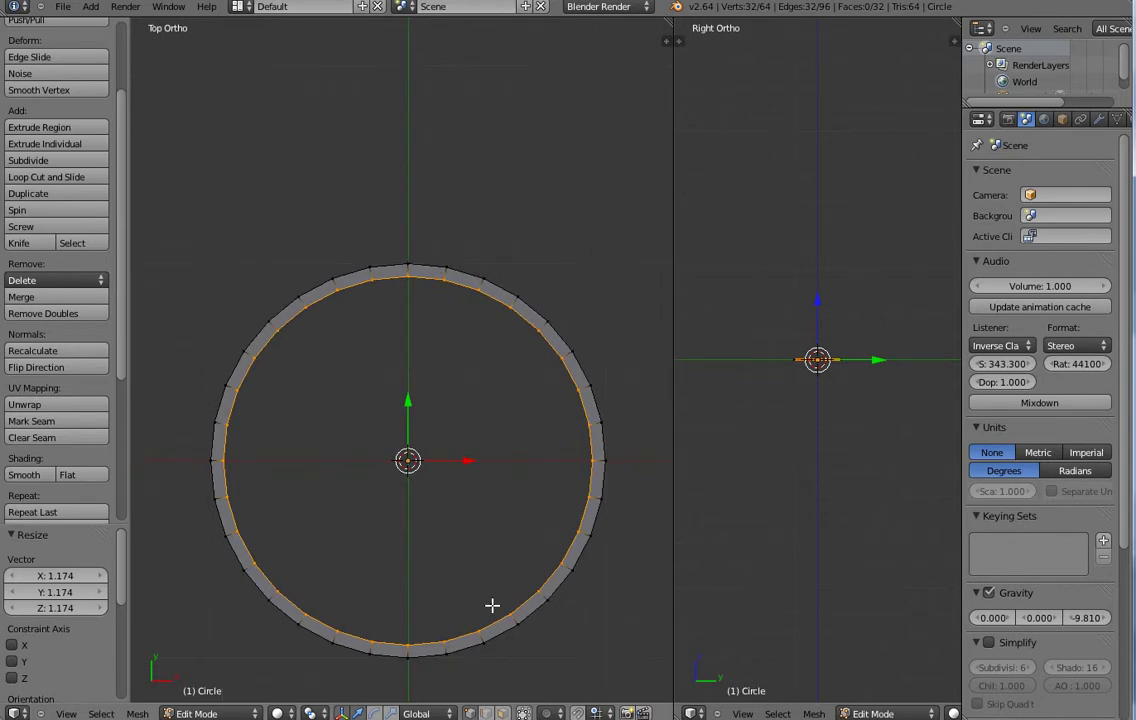
pyautogui.press('a')
pyautogui.press('a')
pyautogui.press('a')
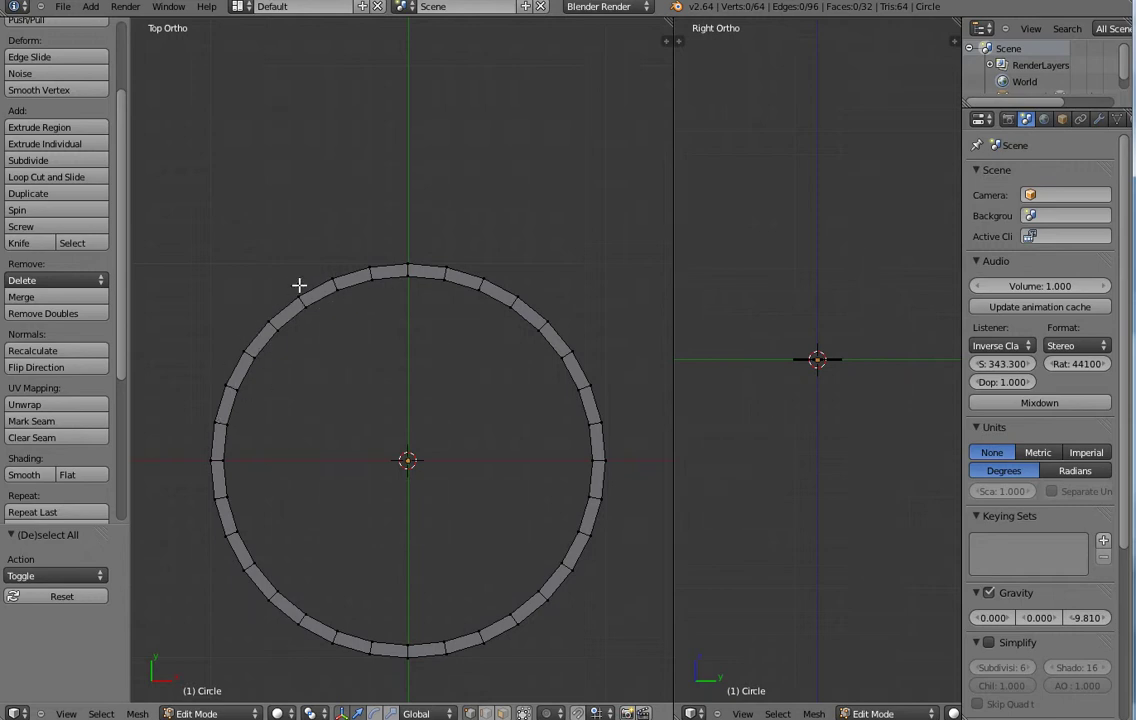
# - Box-select the lower part of the ring and delete its vertices
pyautogui.press('a')
pyautogui.press('a')
pyautogui.press('b')
pyautogui.moveTo(185, 385); pyautogui.dragTo(653, 672)
pyautogui.press('x')
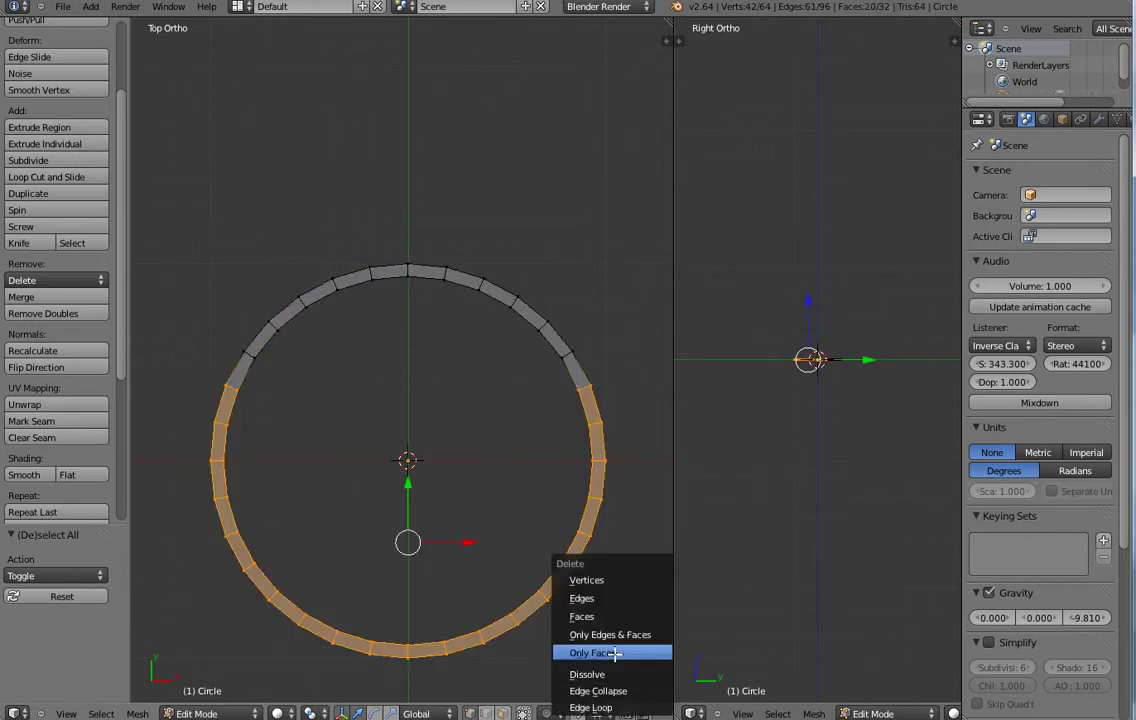
pyautogui.click(608, 581)
# - Box-select the vertices at both ends of the arc and delete them
pyautogui.press('a')
pyautogui.press('a')
pyautogui.press('b')
pyautogui.moveTo(231, 345); pyautogui.dragTo(262, 371)
pyautogui.press('b')
pyautogui.moveTo(555, 345); pyautogui.dragTo(580, 370)
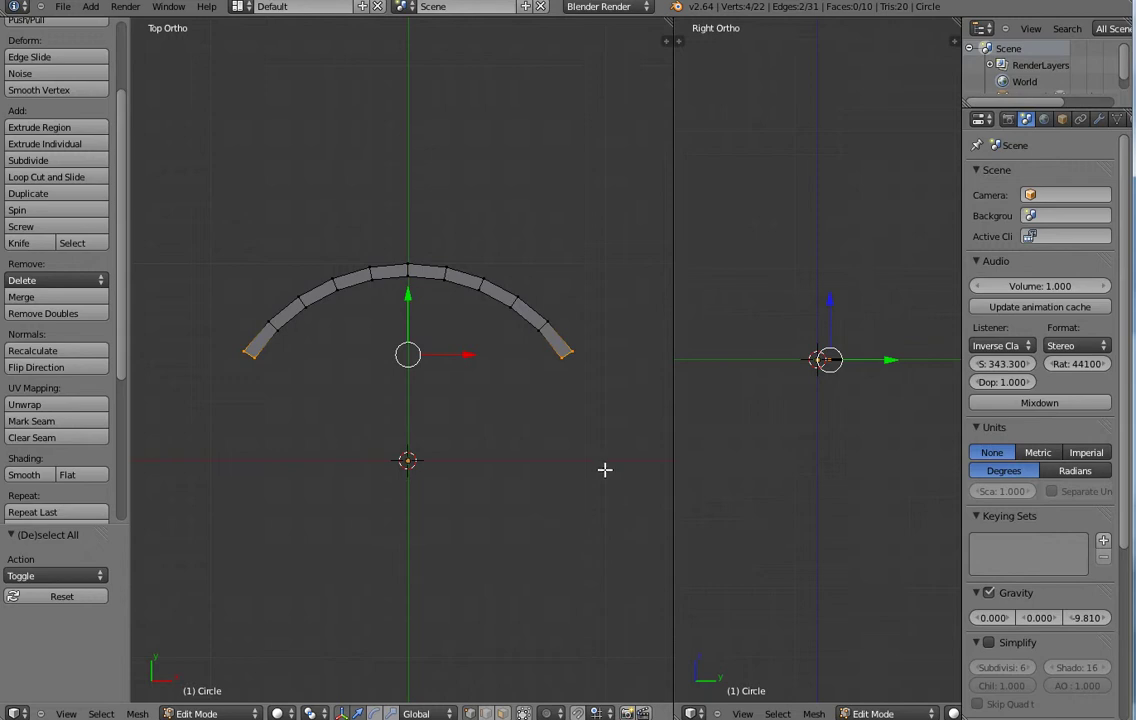
pyautogui.press('x')
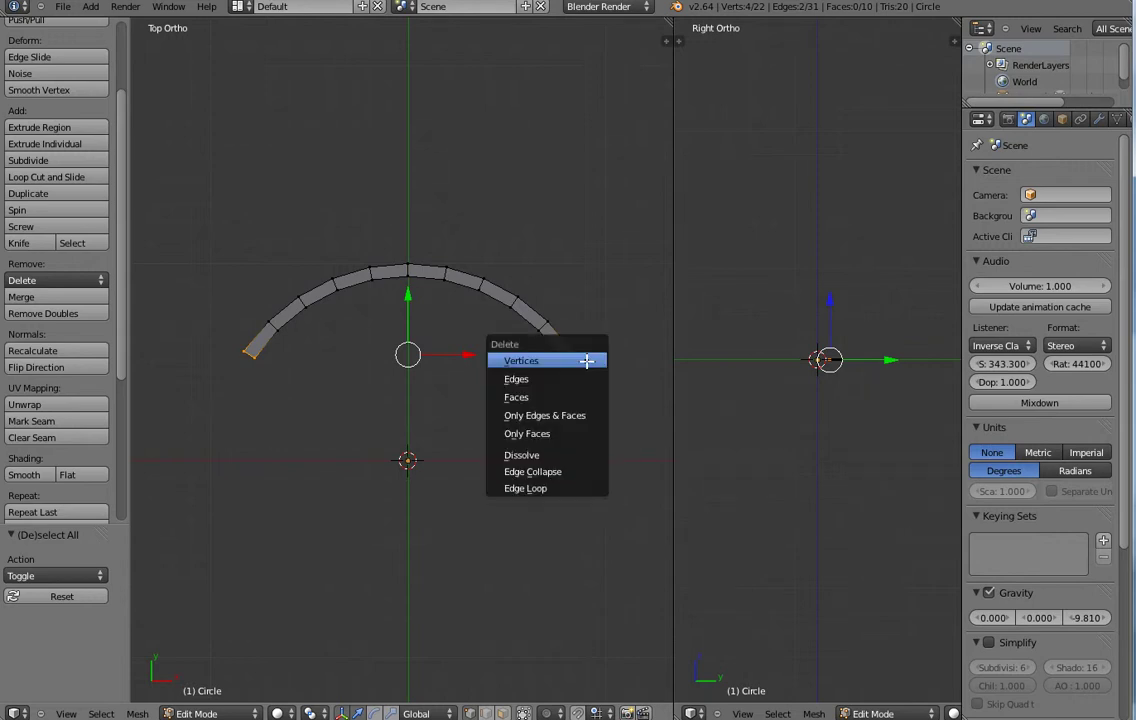
pyautogui.click(586, 361)
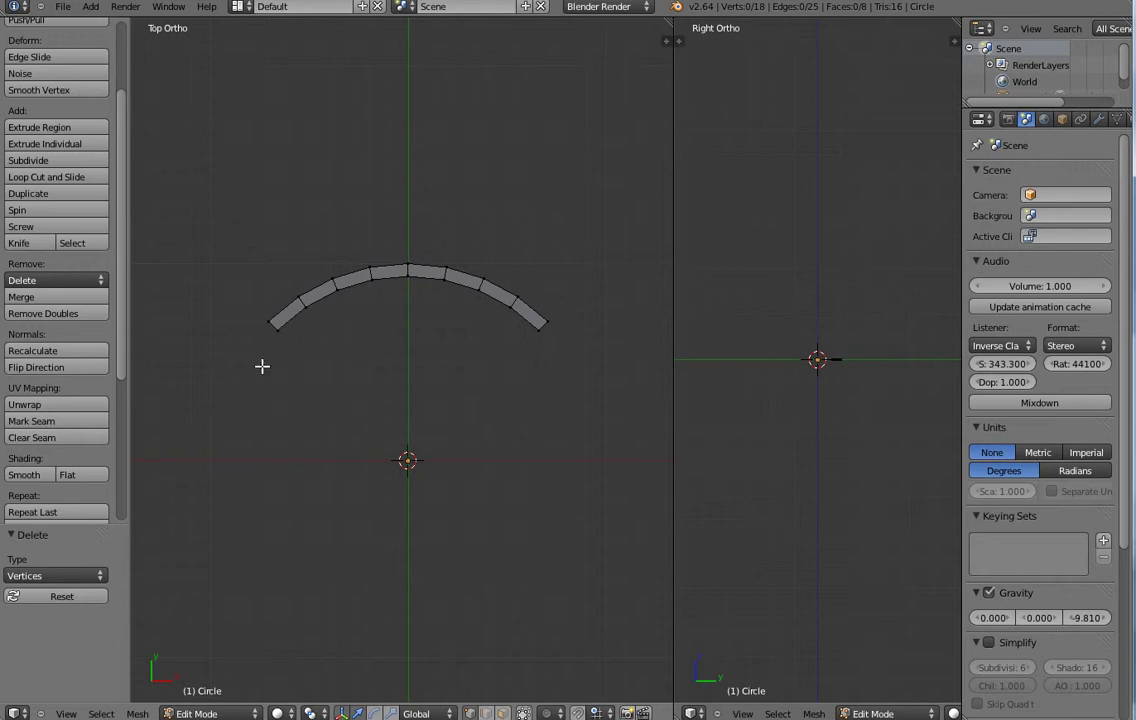
# - Select the whole arc, project its UVs from view, and save over shieldArc.blend
pyautogui.press('a')
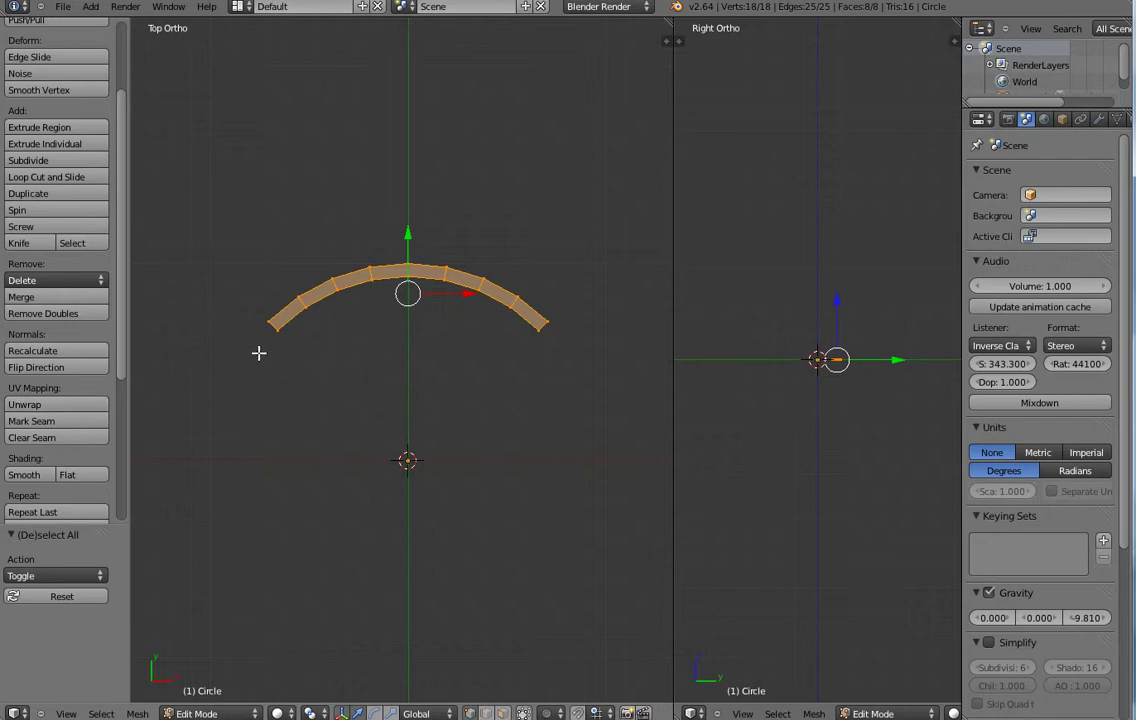
pyautogui.click(89, 408)
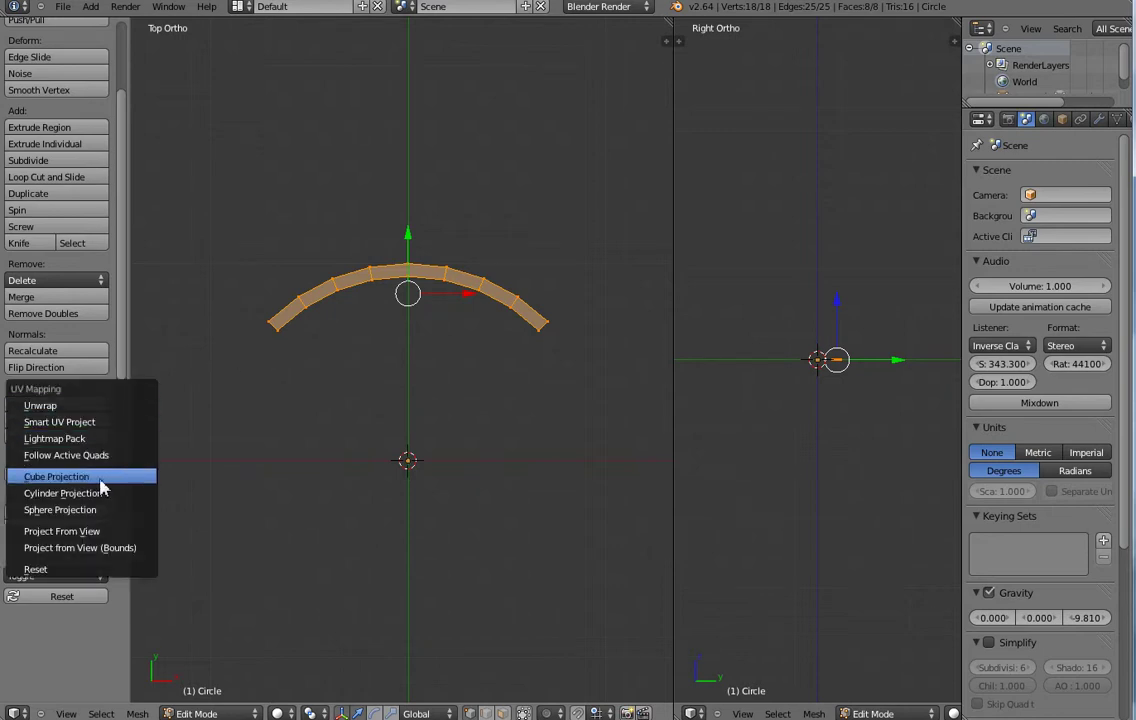
pyautogui.click(115, 531)
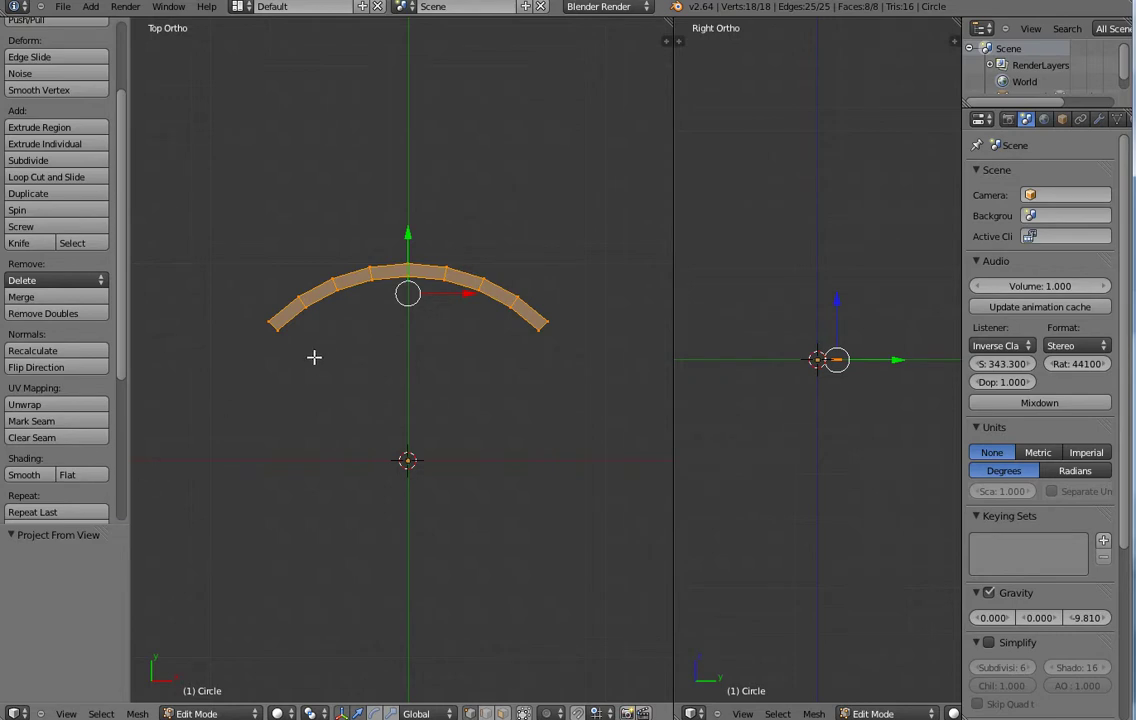
pyautogui.hotkey('ctrl', 's')
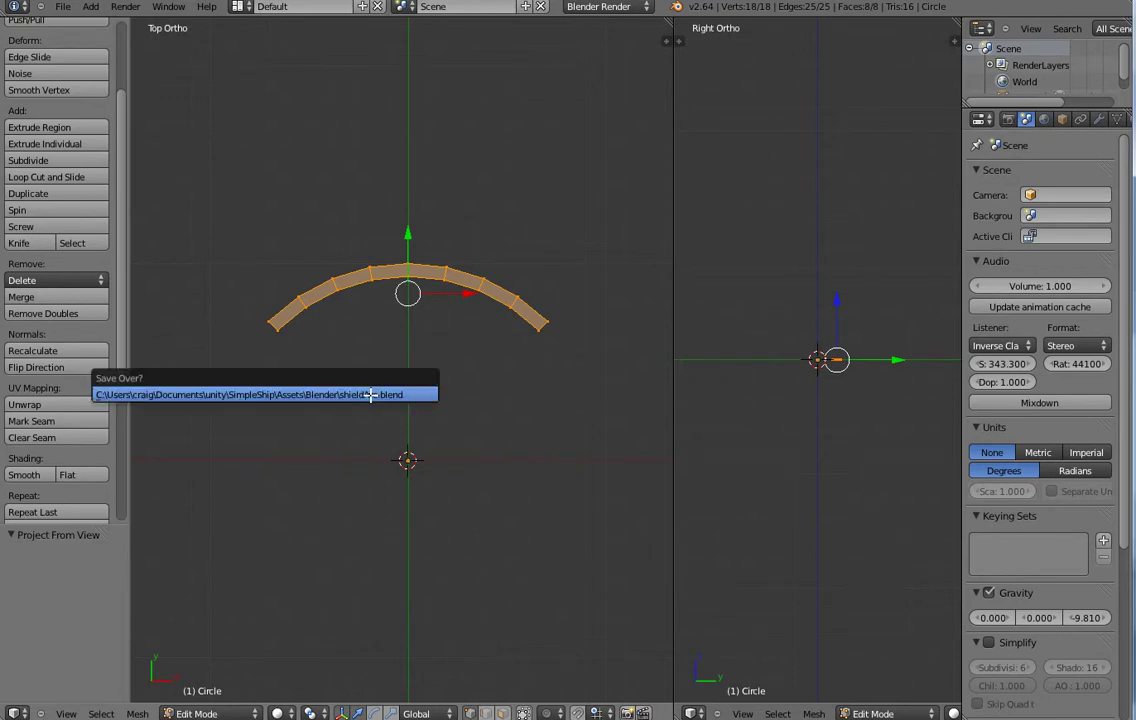
pyautogui.click(371, 395)
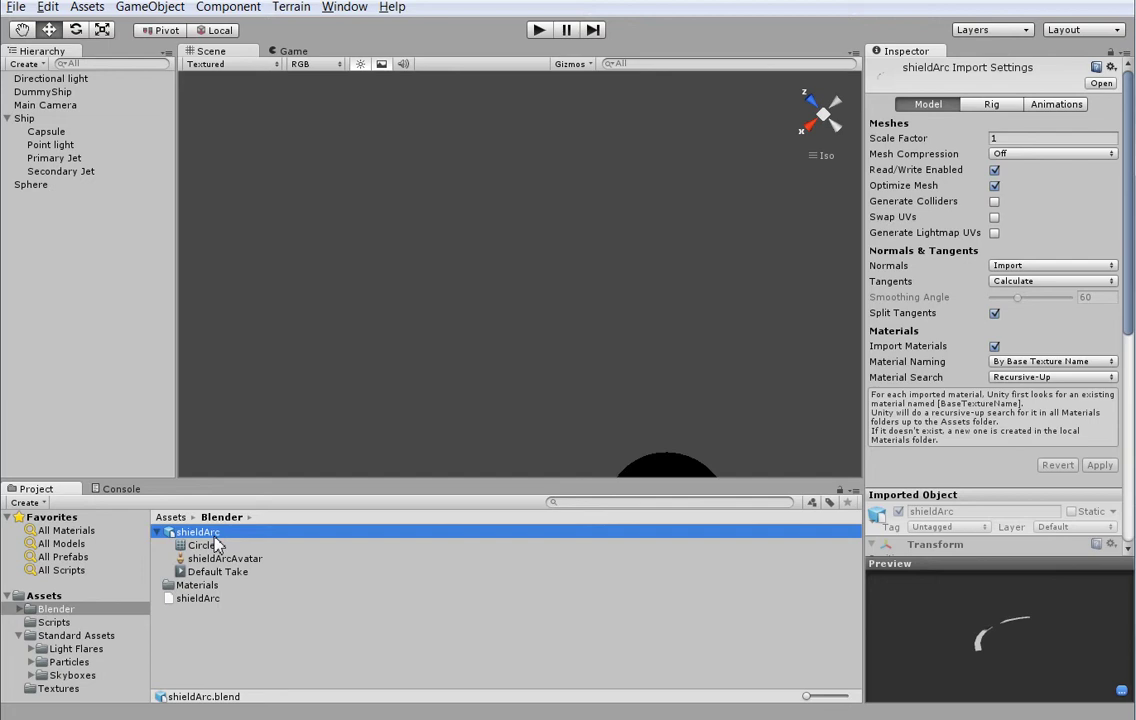
# - Drag the Circle mesh from the shieldArc model into the scene hierarchy
pyautogui.click(205, 545)
pyautogui.moveTo(212, 552); pyautogui.dragTo(436, 446)
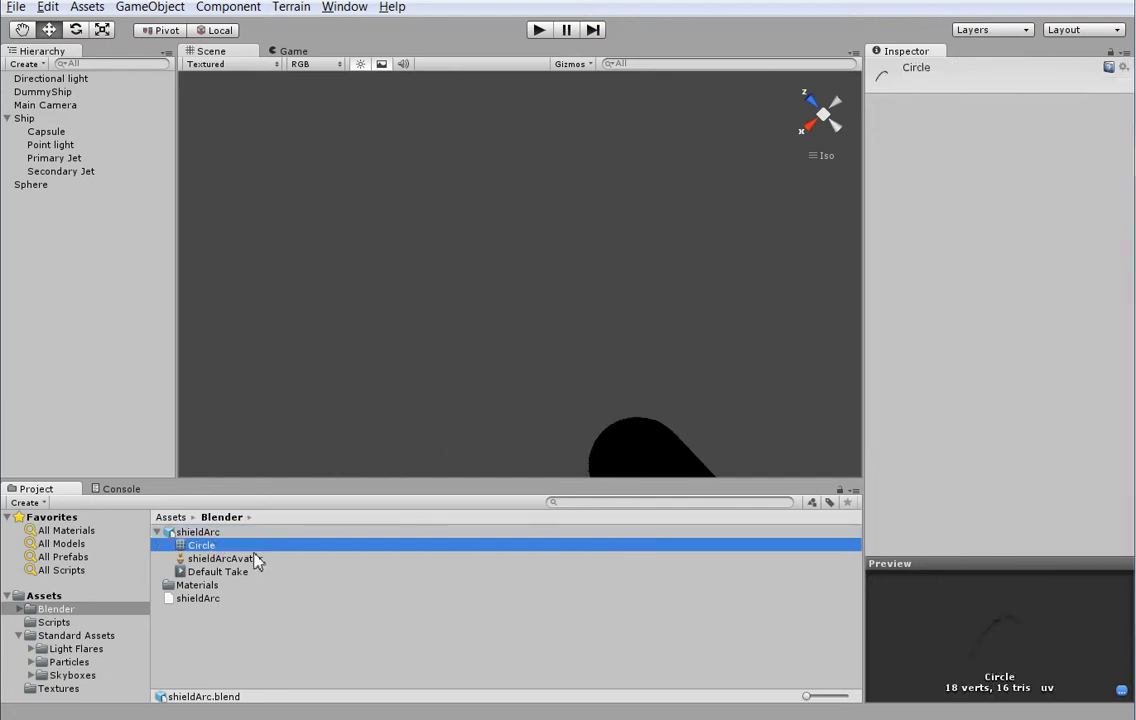
pyautogui.scroll(-2, 343, 352)
pyautogui.scroll(-2, 343, 352)
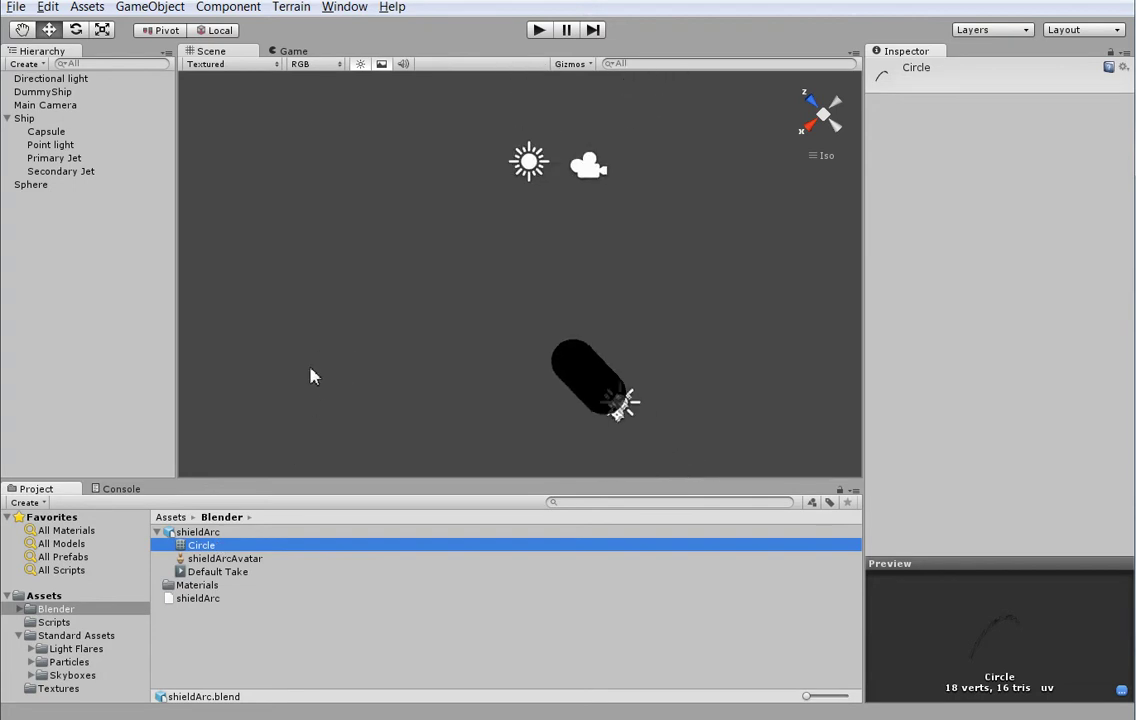
pyautogui.moveTo(192, 547); pyautogui.dragTo(110, 393)
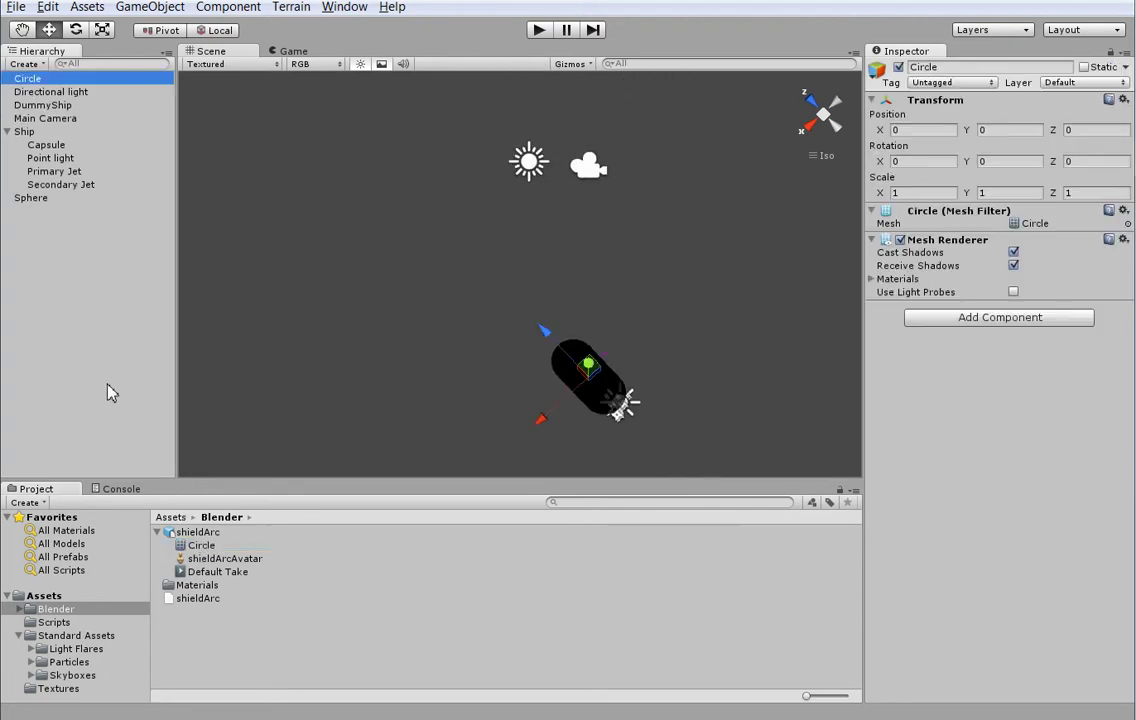
pyautogui.keyDown('alt'); pyautogui.moveTo(322, 363); pyautogui.dragTo(512, 388); pyautogui.keyUp('alt')
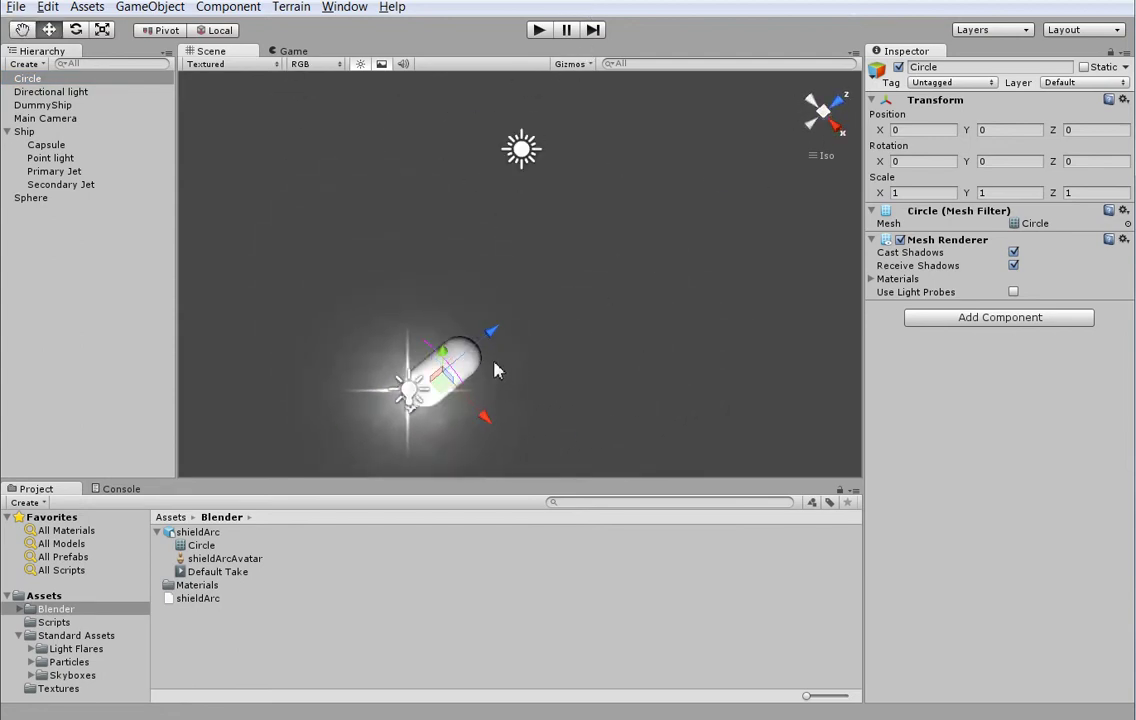
# - Set the Circle object's Position Z to 5 and orbit to view it
pyautogui.click(67, 78)
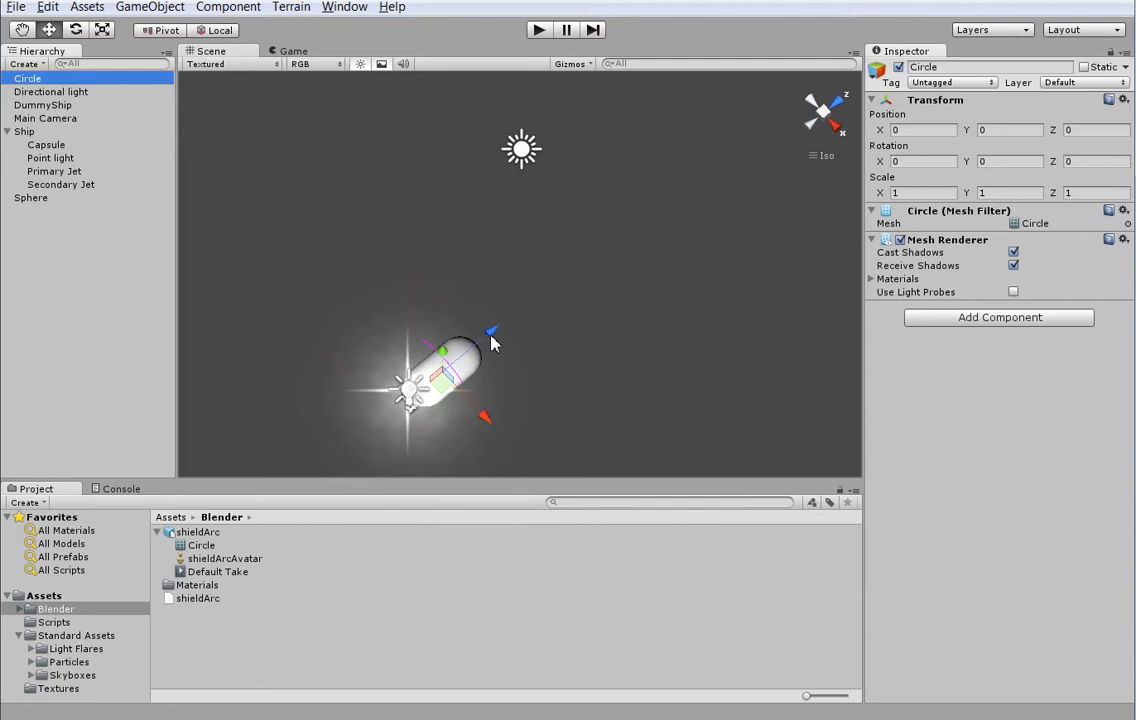
pyautogui.click(1083, 131)
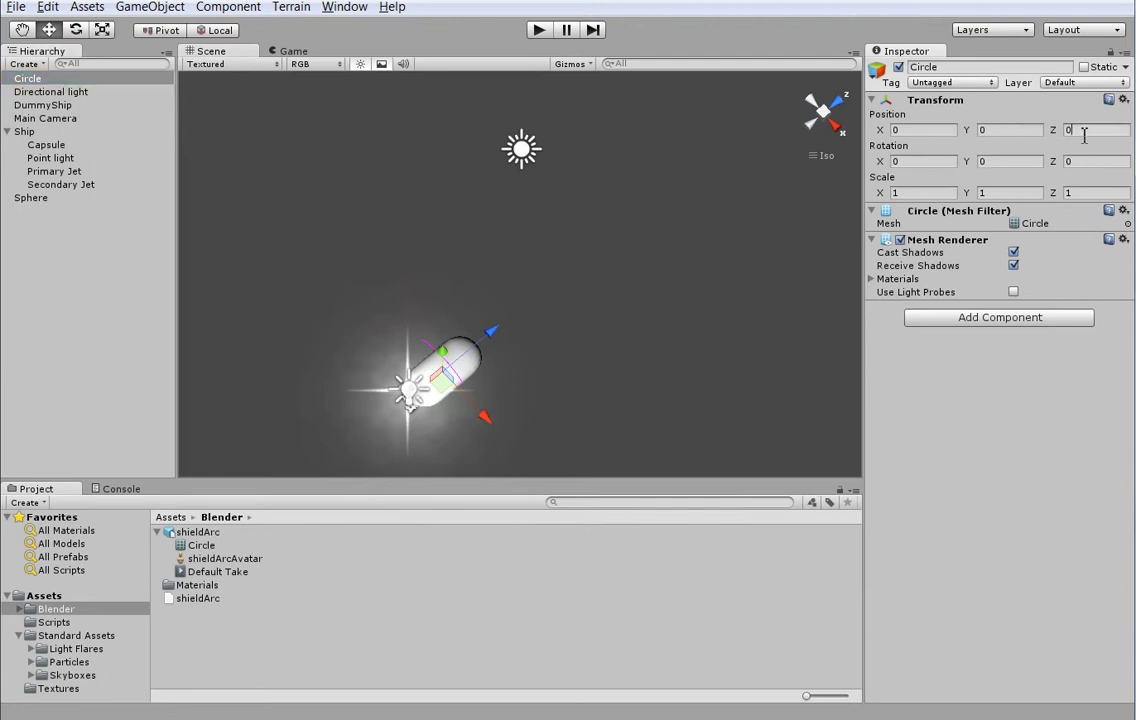
pyautogui.write('5')
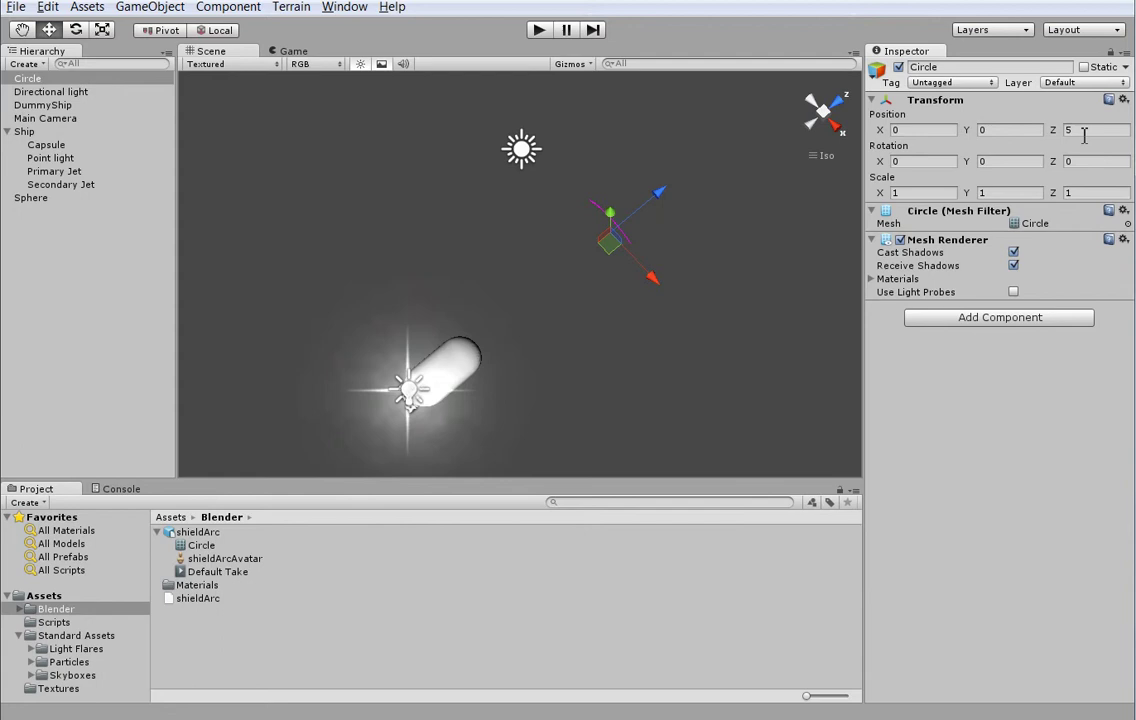
pyautogui.keyDown('alt'); pyautogui.moveTo(325, 95); pyautogui.dragTo(495, 58); pyautogui.keyUp('alt')
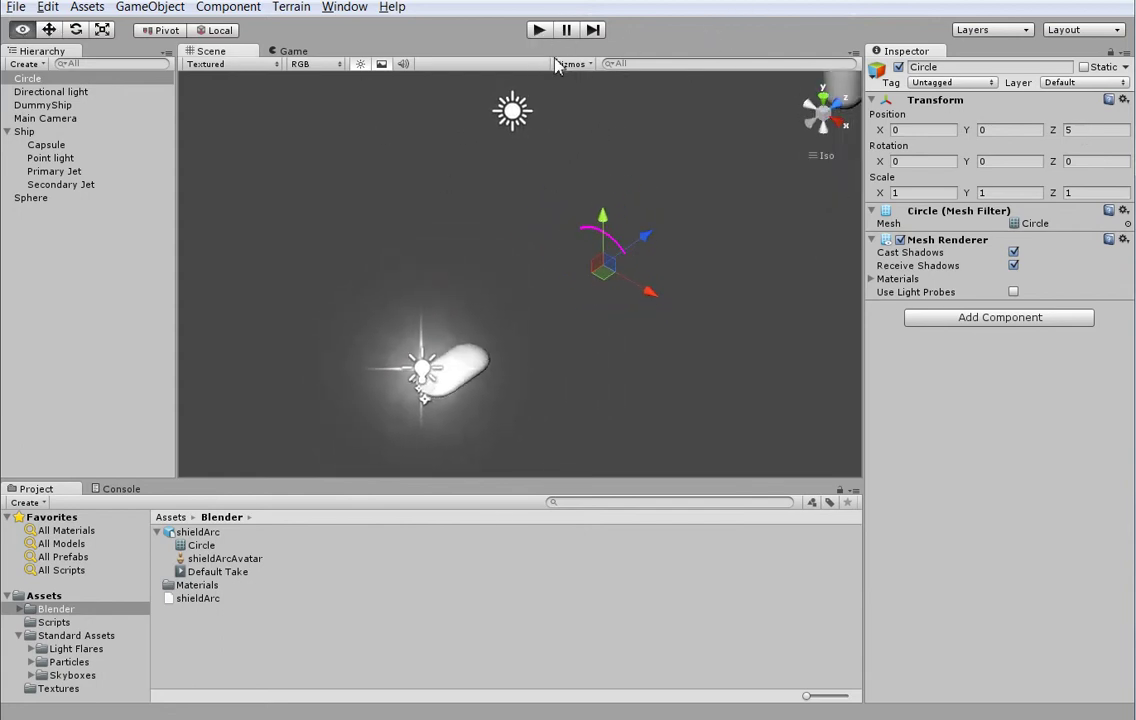
pyautogui.keyDown('alt'); pyautogui.moveTo(509, 264); pyautogui.dragTo(578, 260); pyautogui.keyUp('alt')
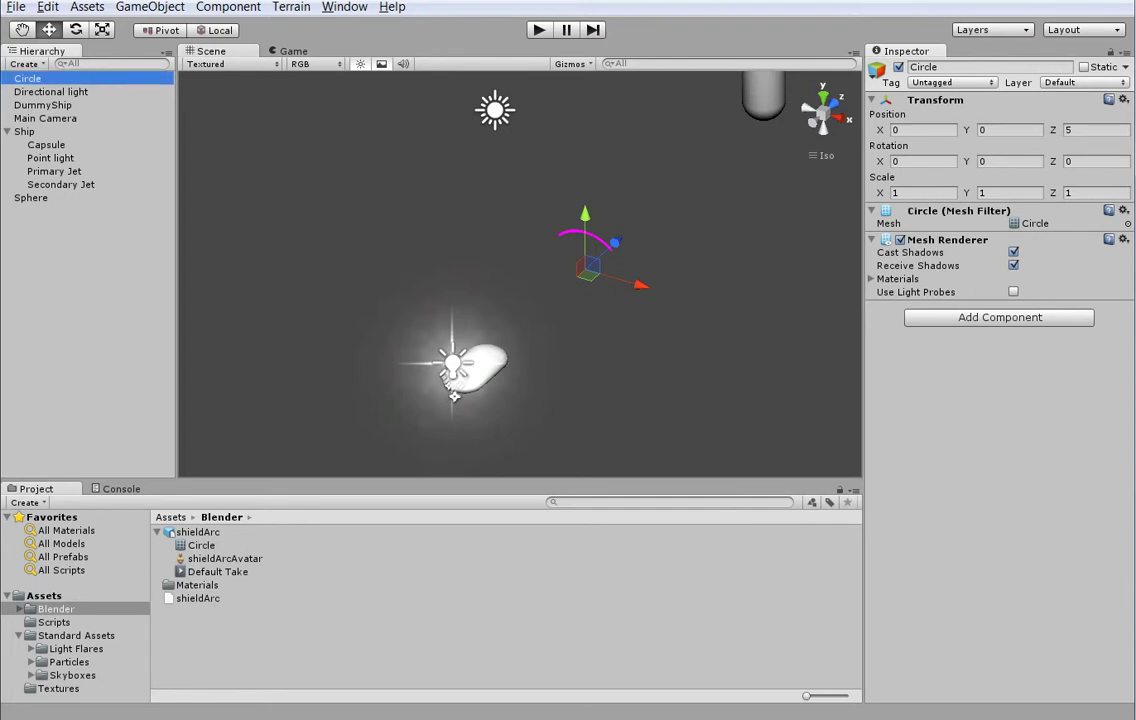
# - Delete the Circle and create an empty game object named ShieldArc
pyautogui.press('Delete')
pyautogui.click(152, 6)
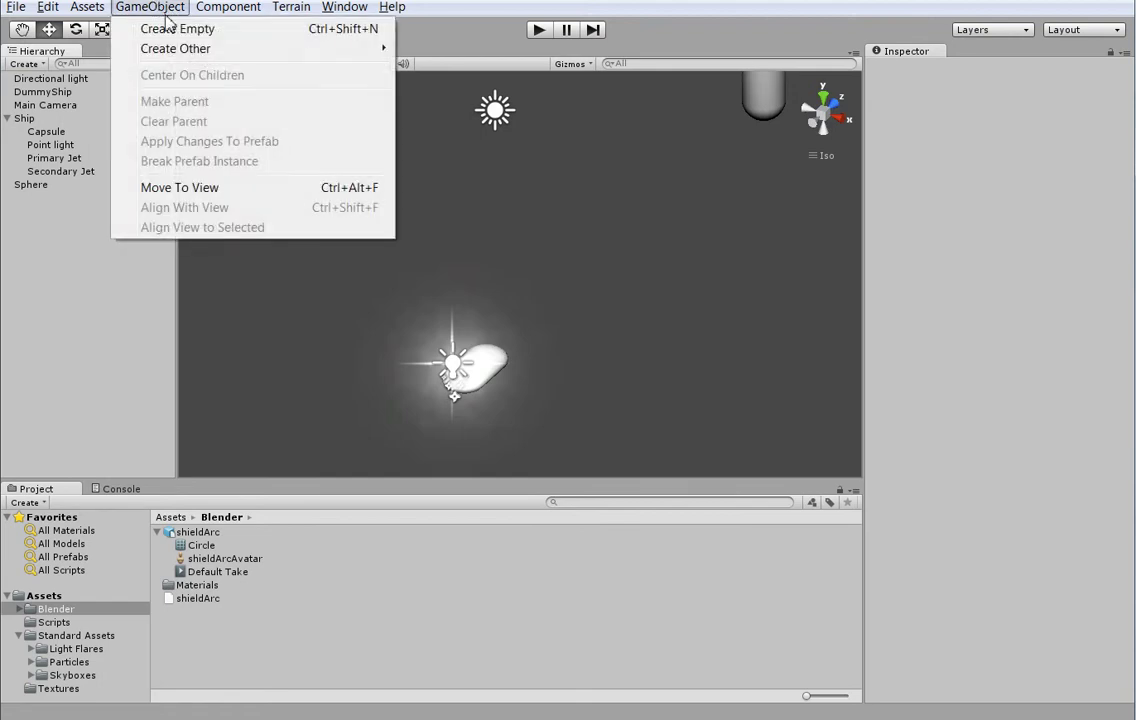
pyautogui.click(170, 28)
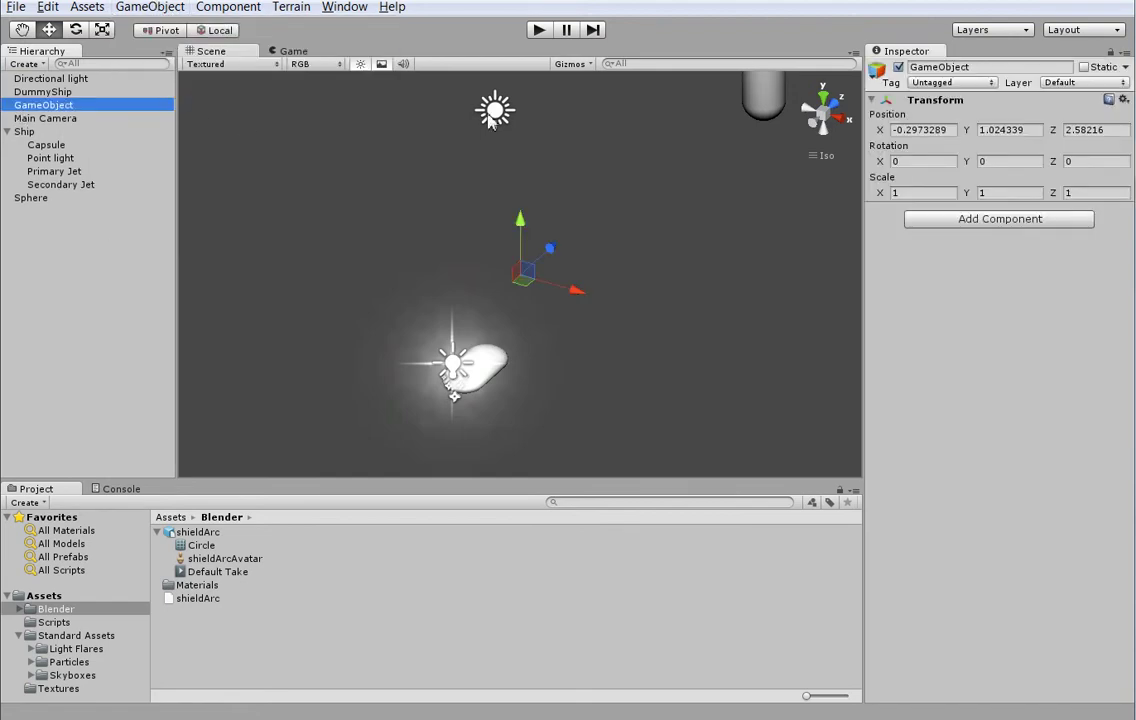
pyautogui.click(975, 67)
pyautogui.write('ShieldArc')
pyautogui.press('Return')
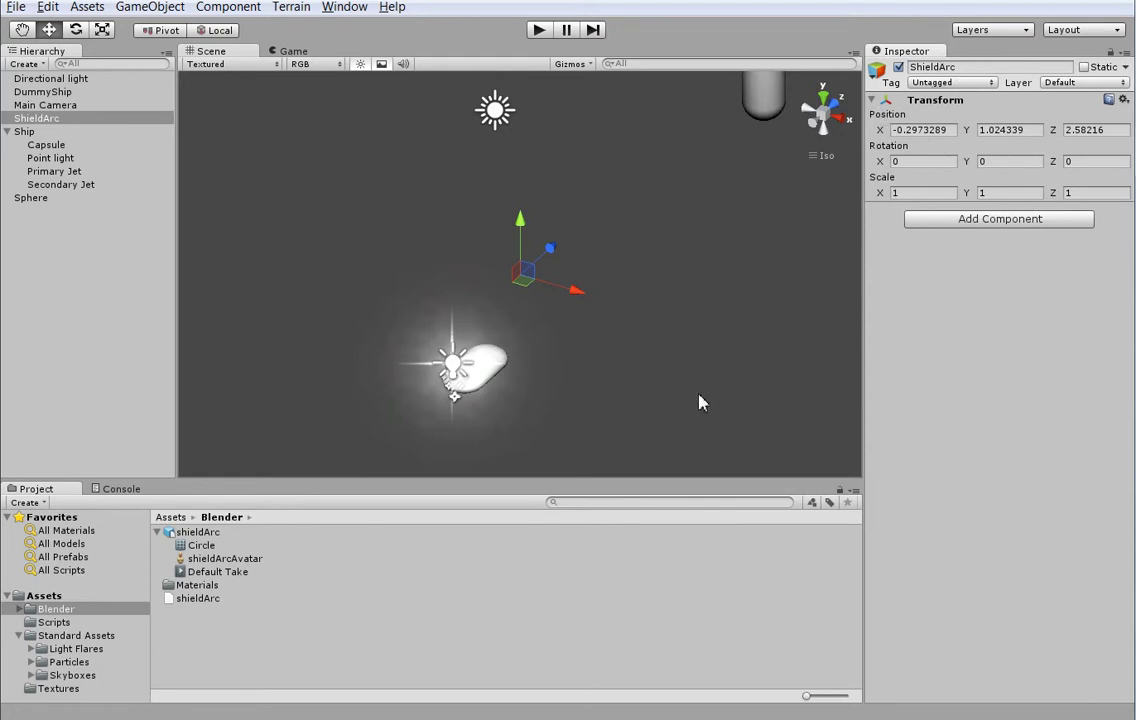
# - Drag the shieldArc model asset onto ShieldArc in the Hierarchy to make it a child
pyautogui.click(198, 534)
pyautogui.moveTo(200, 540); pyautogui.dragTo(51, 120)
pyautogui.keyDown('alt'); pyautogui.moveTo(500, 330); pyautogui.dragTo(548, 428); pyautogui.keyUp('alt')
pyautogui.scroll(5, 530, 380)
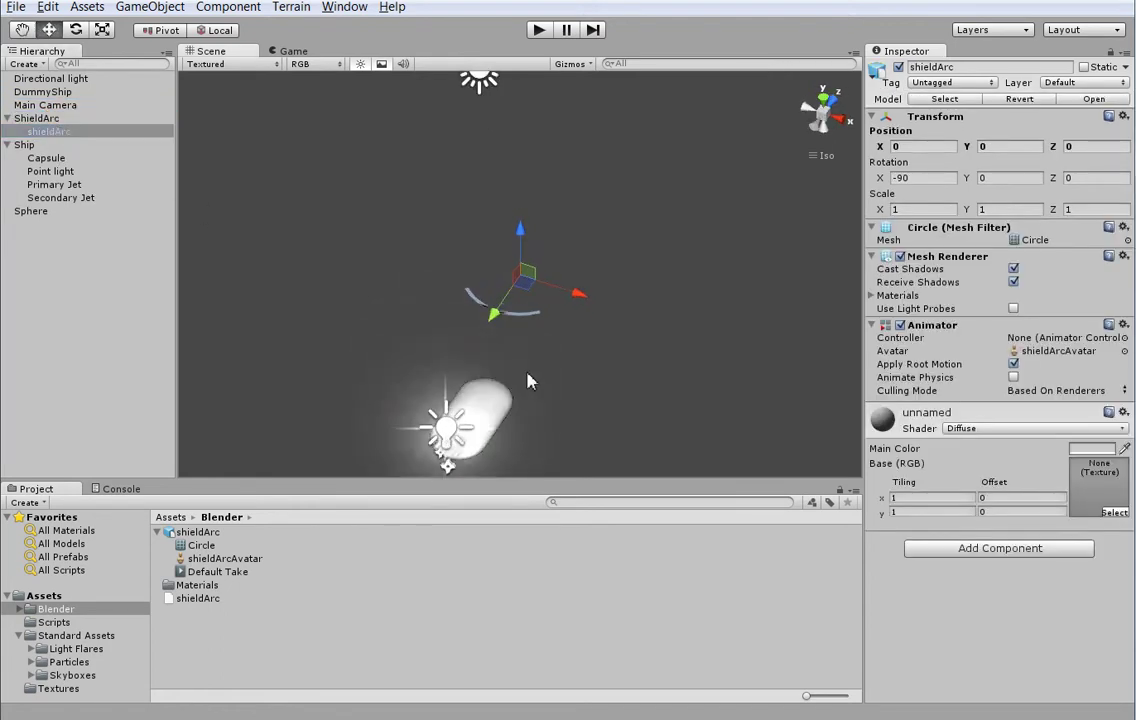
pyautogui.keyDown('alt'); pyautogui.moveTo(503, 378); pyautogui.dragTo(352, 370); pyautogui.keyUp('alt')
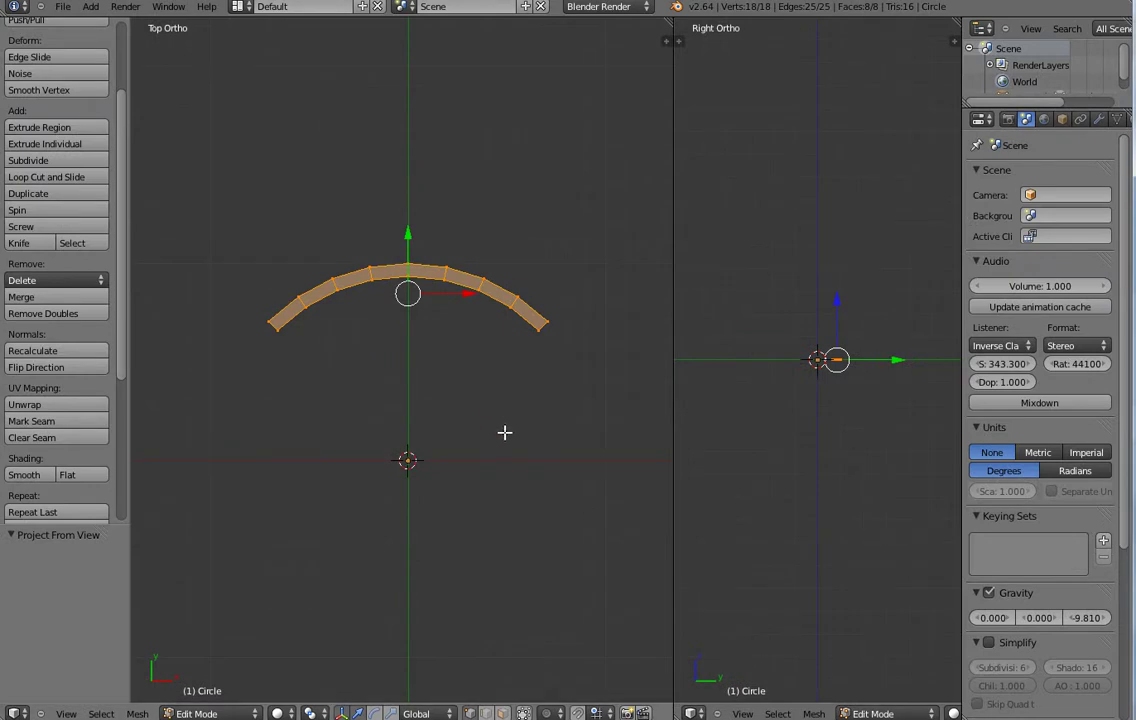
pyautogui.press('Tab')
# - Move the arc upward from the origin and apply Smooth shading to it
pyautogui.press('g')
pyautogui.click(449, 400)
pyautogui.moveTo(449, 400); pyautogui.dragTo(422, 425, button='middle')
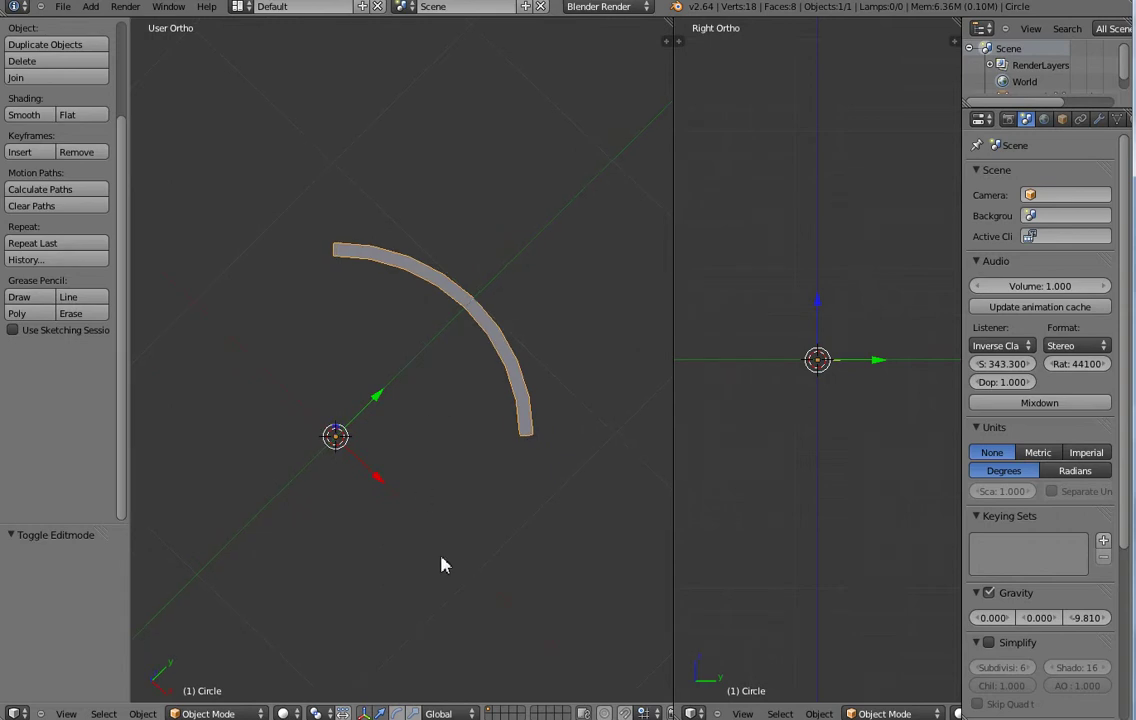
pyautogui.moveTo(408, 593); pyautogui.dragTo(494, 614, button='middle')
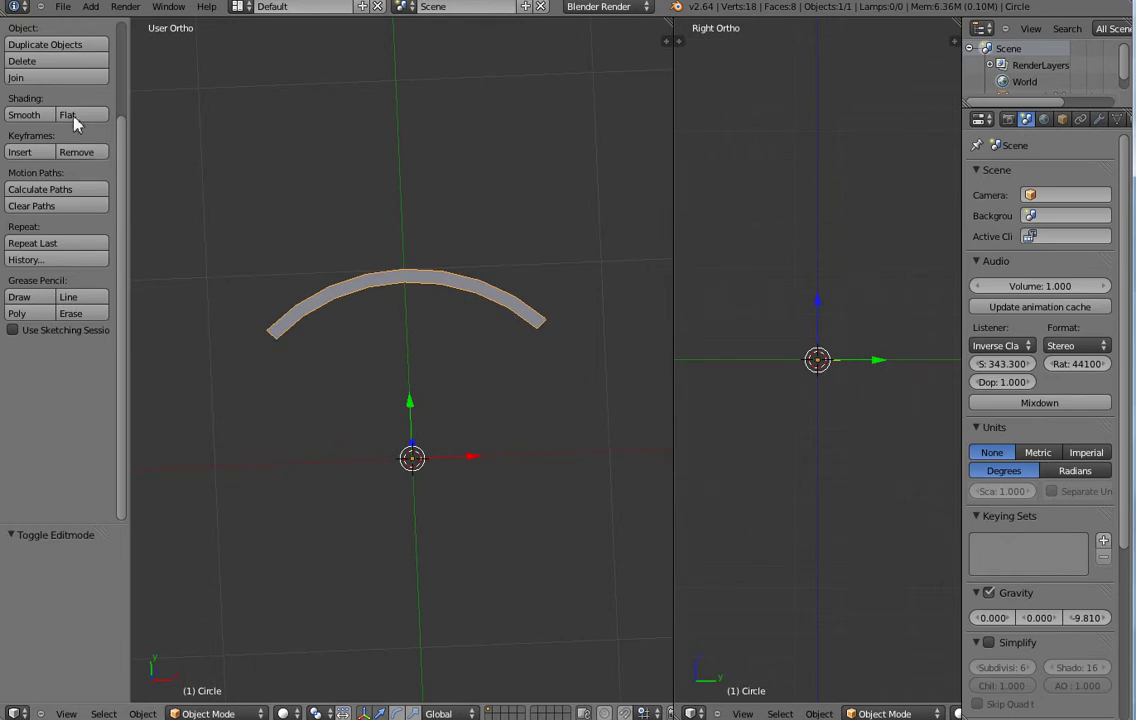
pyautogui.scroll(4, 41, 122)
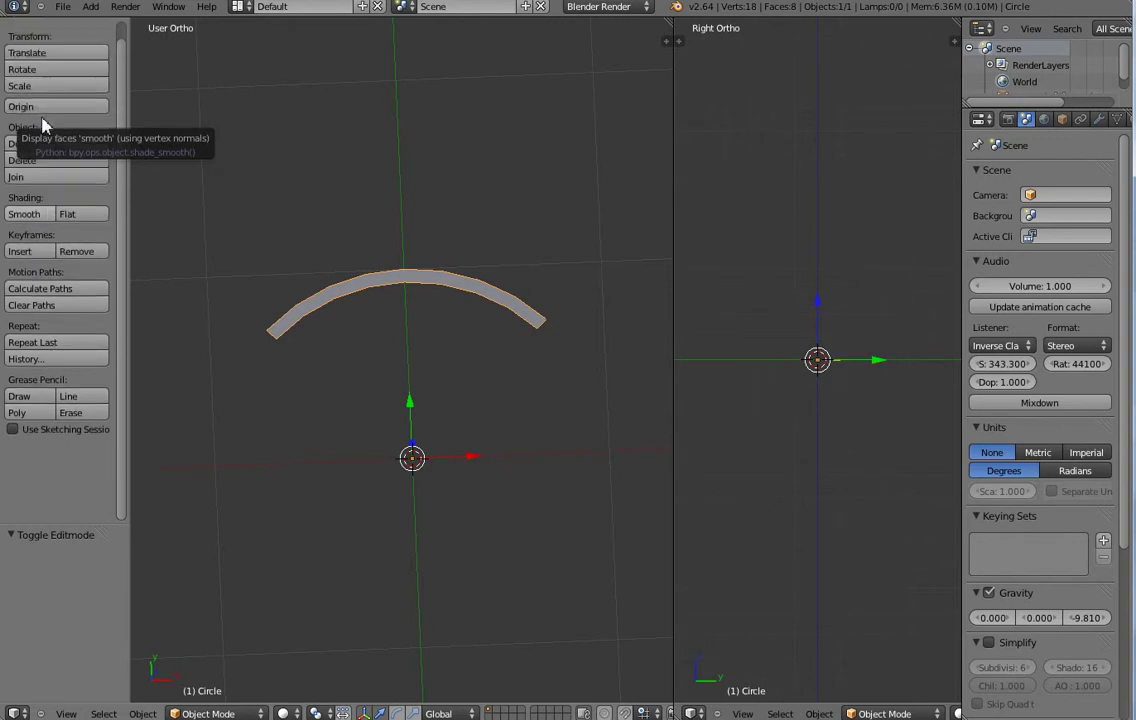
pyautogui.click(39, 220)
pyautogui.scroll(5, 355, 360)
pyautogui.scroll(-1, 418, 246)
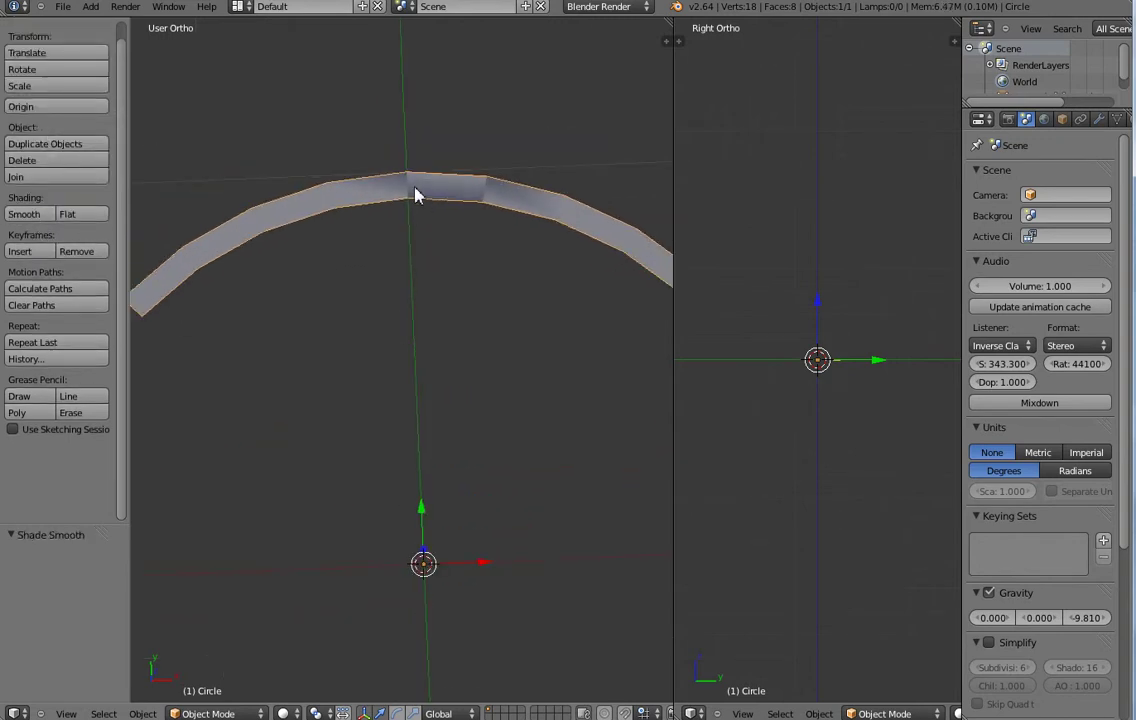
# - Select the four vertices of the arc's top face in Edit Mode and flip its normals
pyautogui.press('Tab')
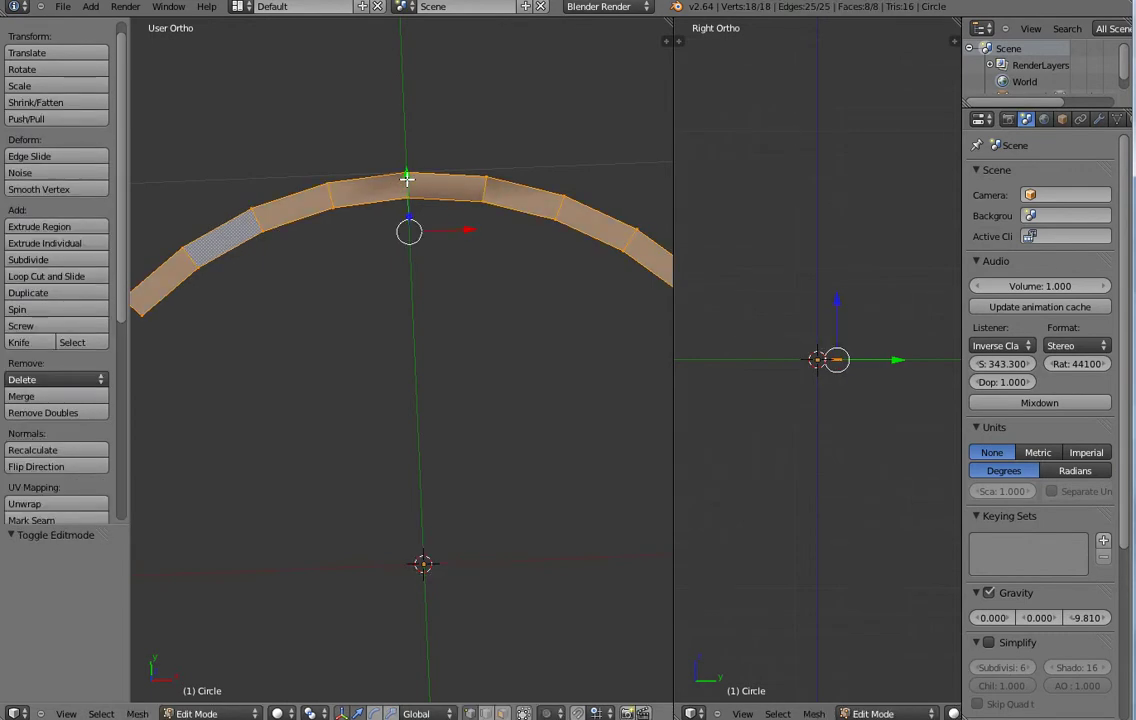
pyautogui.rightClick(407, 176)
pyautogui.keyDown('shift'); pyautogui.rightClick(407, 197); pyautogui.keyUp('shift')
pyautogui.keyDown('shift'); pyautogui.rightClick(478, 200); pyautogui.keyUp('shift')
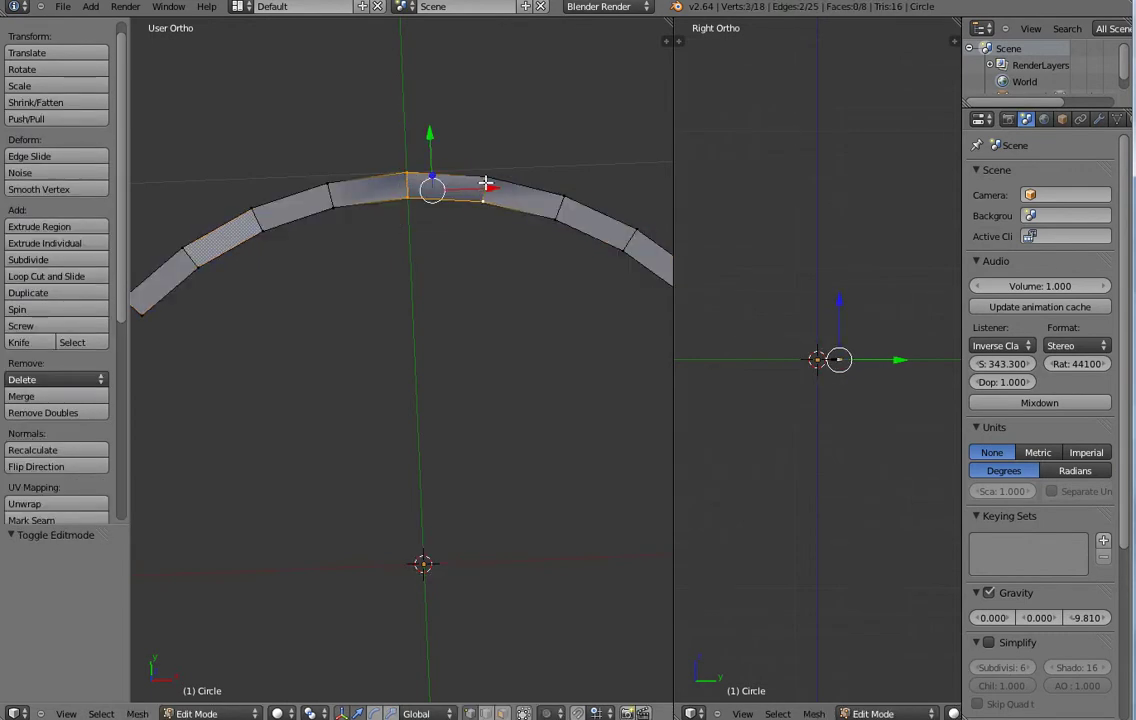
pyautogui.keyDown('shift'); pyautogui.rightClick(486, 183); pyautogui.keyUp('shift')
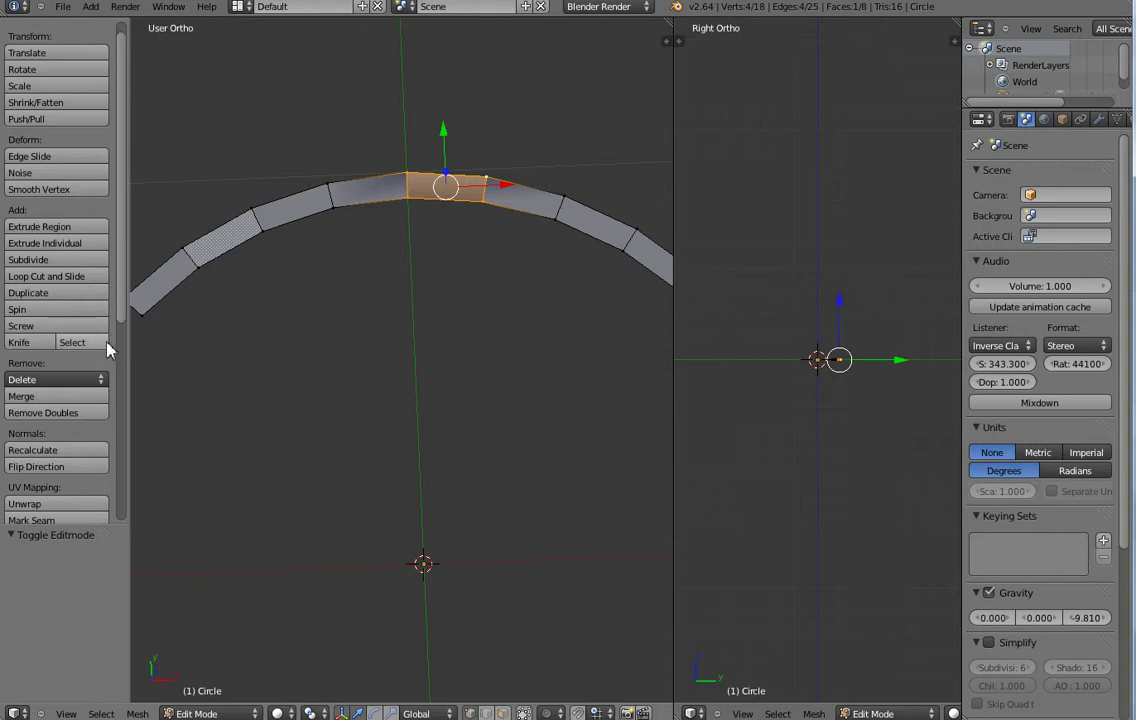
pyautogui.click(79, 468)
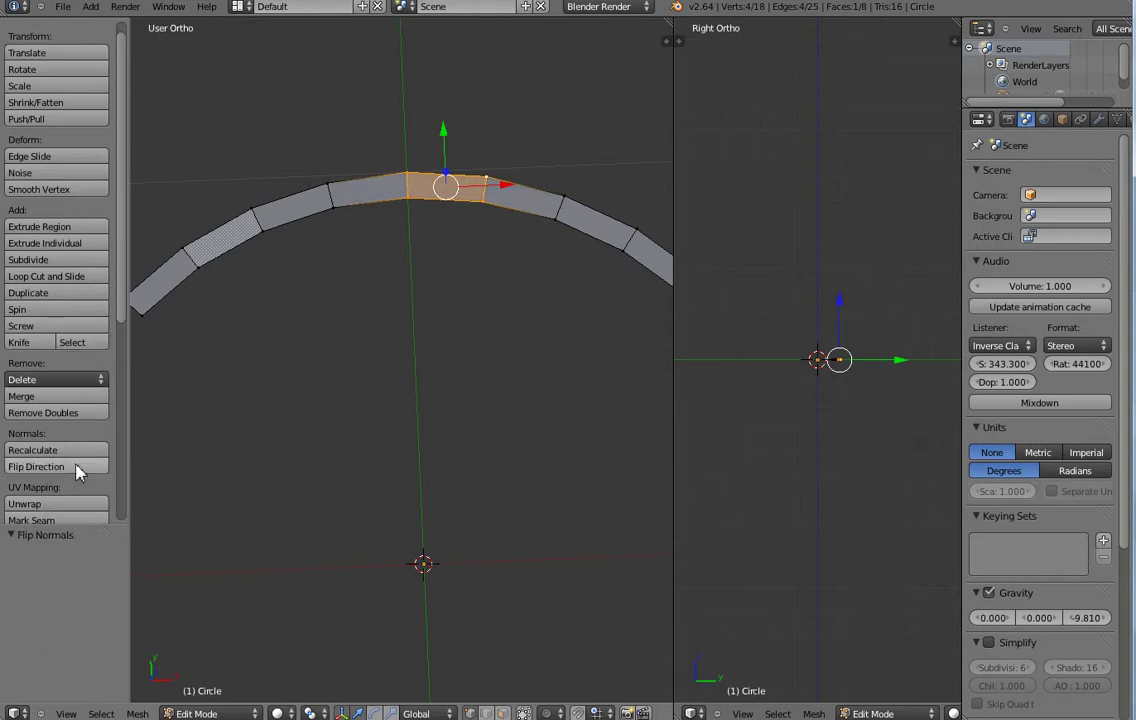
# - Save over the blend file and switch back to Unity
pyautogui.hotkey('ctrl', 's')
pyautogui.click(471, 372)
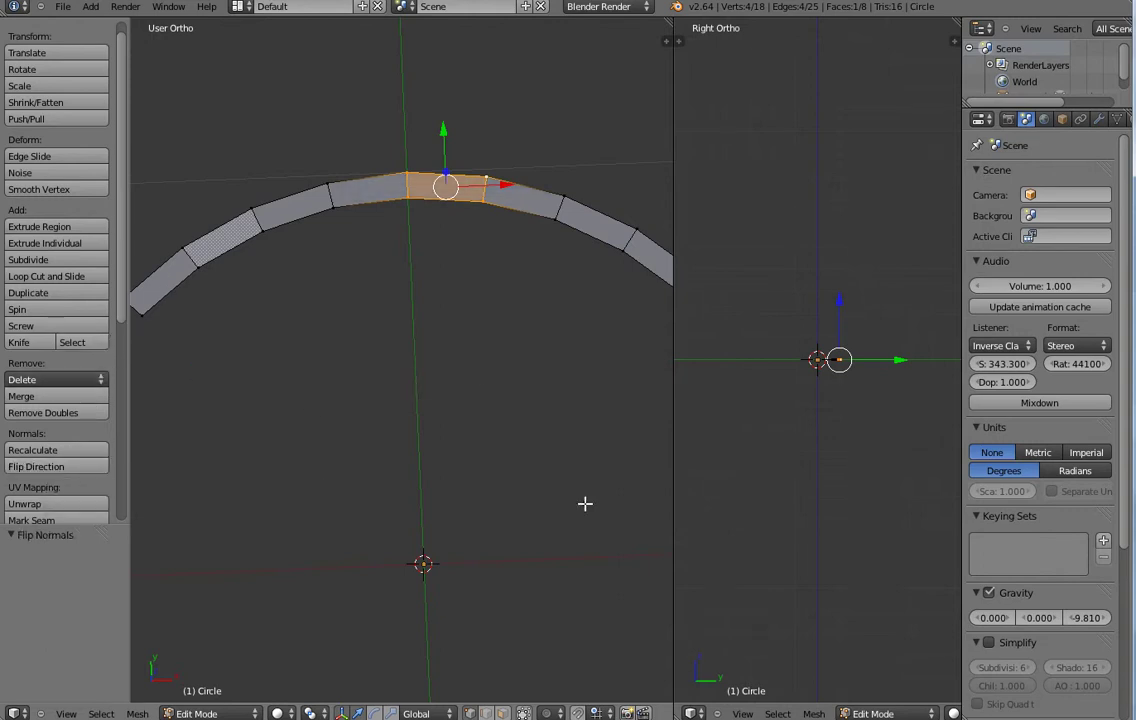
pyautogui.hotkey('alt', 'Tab')
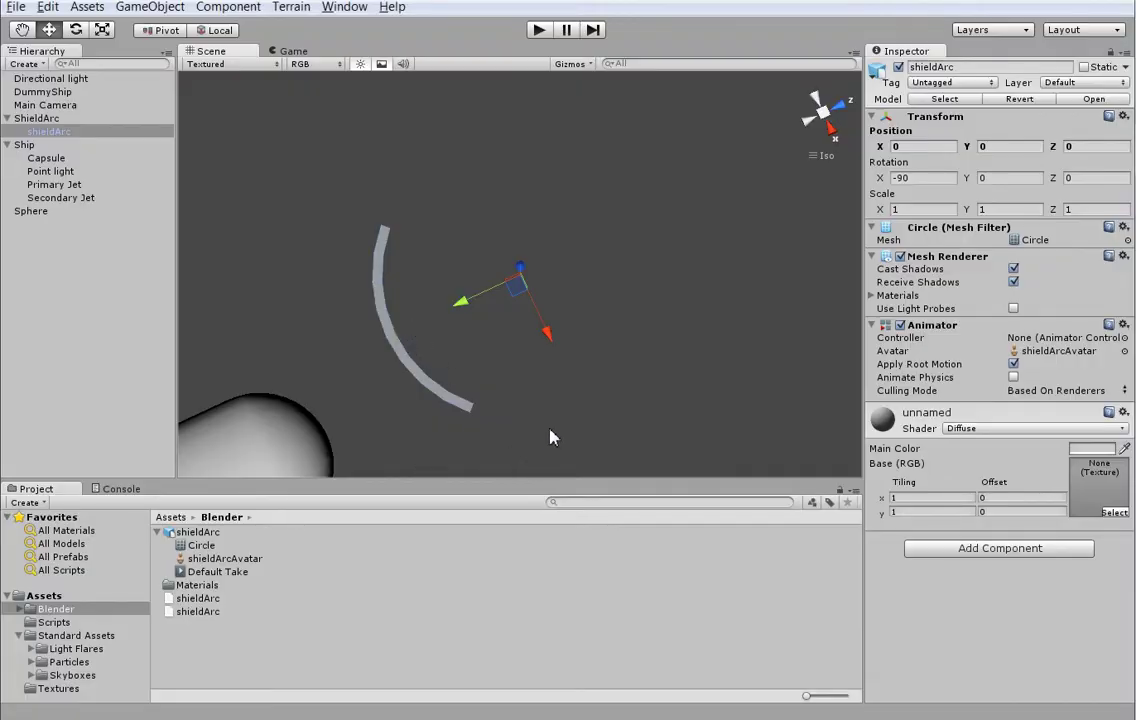
# - Try Y rotation 180, then 0, and X rotation -90, then 90, on the shieldArc child
pyautogui.moveTo(535, 393); pyautogui.dragTo(586, 357, button='middle')
pyautogui.keyDown('alt'); pyautogui.moveTo(586, 357); pyautogui.dragTo(426, 309); pyautogui.keyUp('alt')
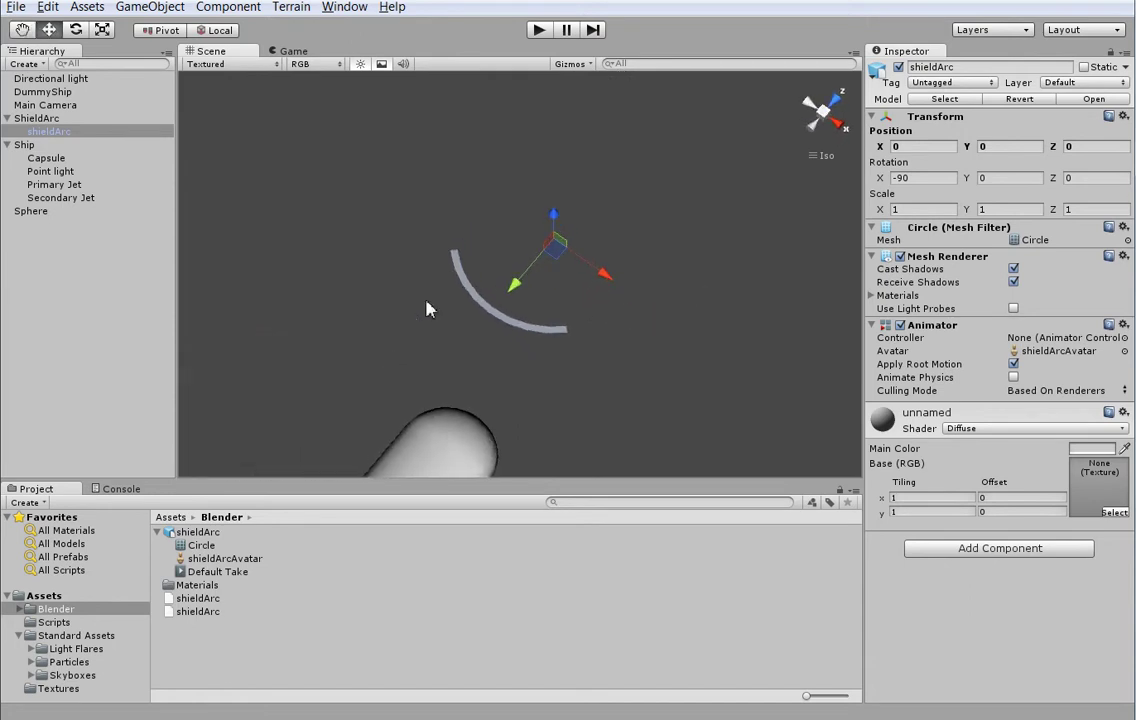
pyautogui.click(1000, 178)
pyautogui.write('180')
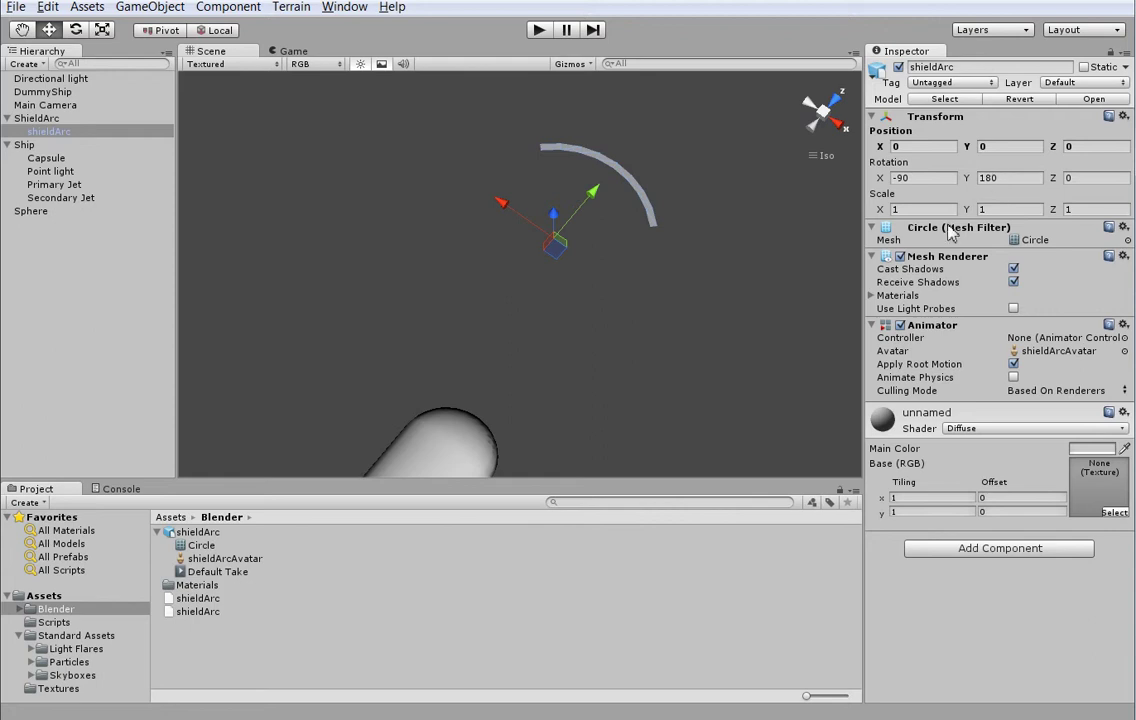
pyautogui.click(997, 178)
pyautogui.write('0')
pyautogui.hotkey('shift', 'Tab')
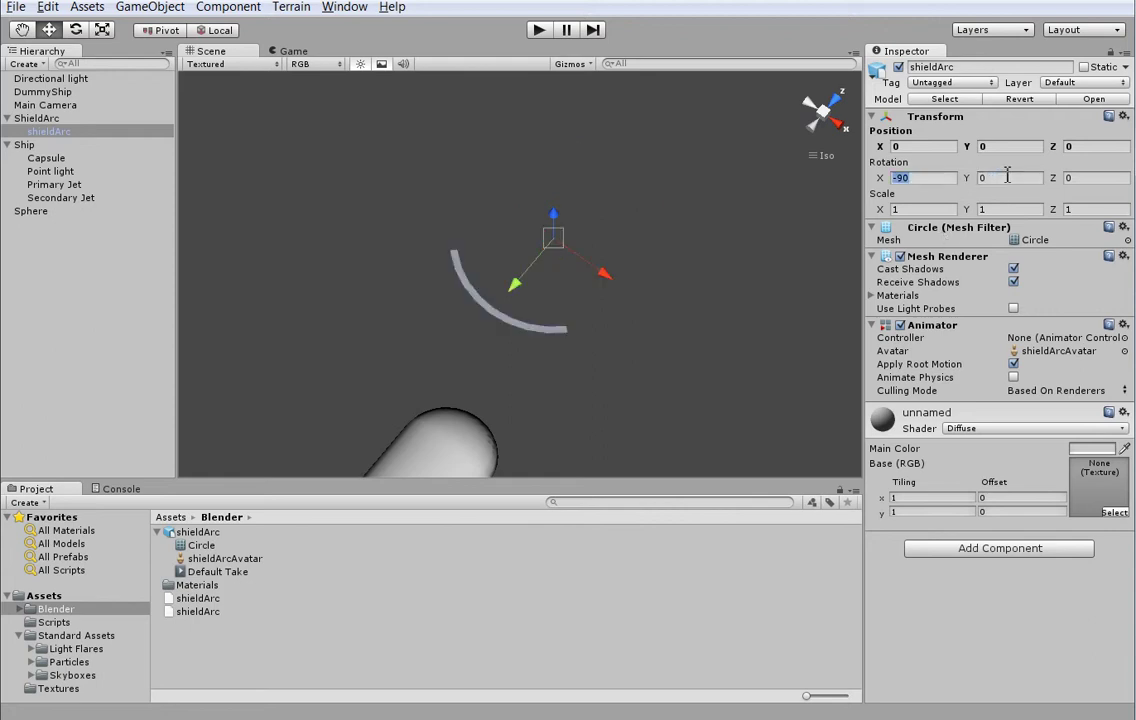
pyautogui.write('-90')
pyautogui.hotkey('shift', 'Tab')
pyautogui.write('90')
# - Settle on Rotation X -90 and Y 180, then orbit and zoom to check the arc
pyautogui.keyDown('alt'); pyautogui.moveTo(760, 260); pyautogui.dragTo(600, 280); pyautogui.keyUp('alt')
pyautogui.keyDown('alt'); pyautogui.moveTo(620, 120); pyautogui.dragTo(745, 337); pyautogui.keyUp('alt')
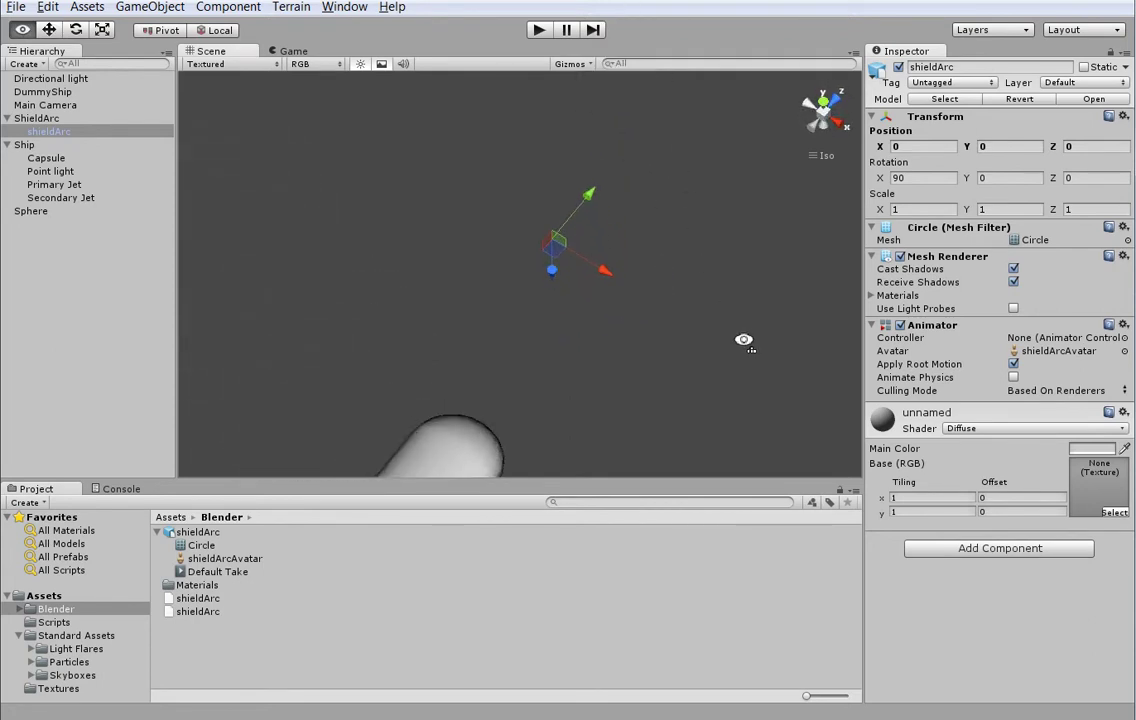
pyautogui.write('-90')
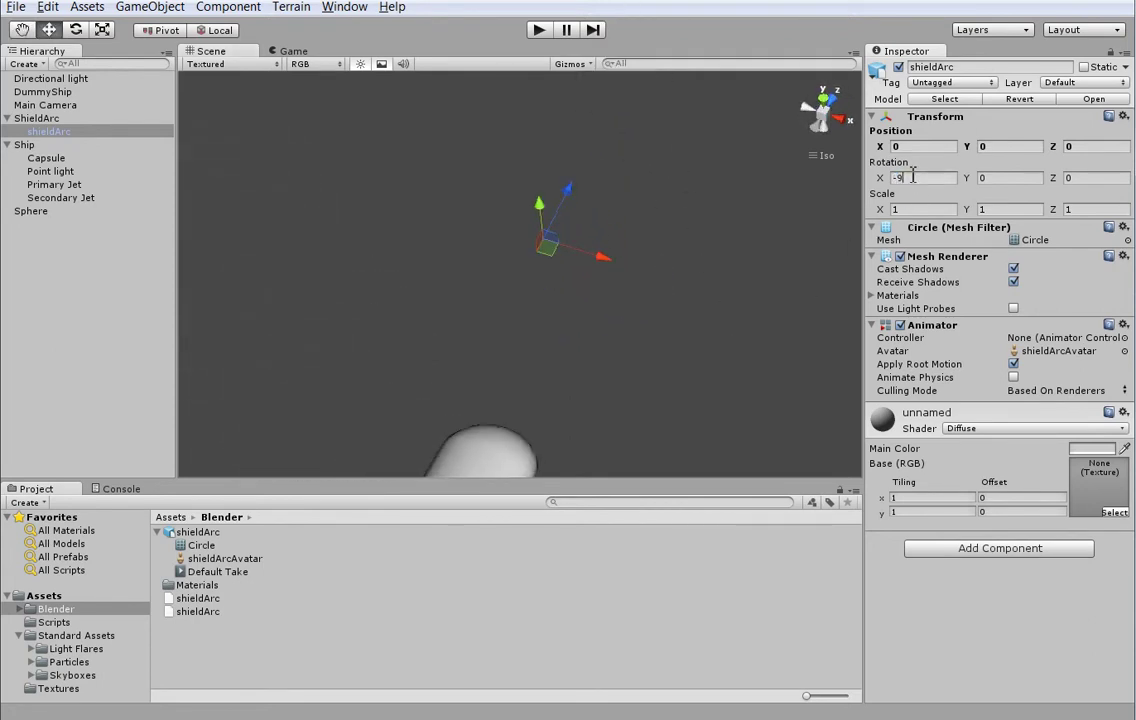
pyautogui.click(984, 178)
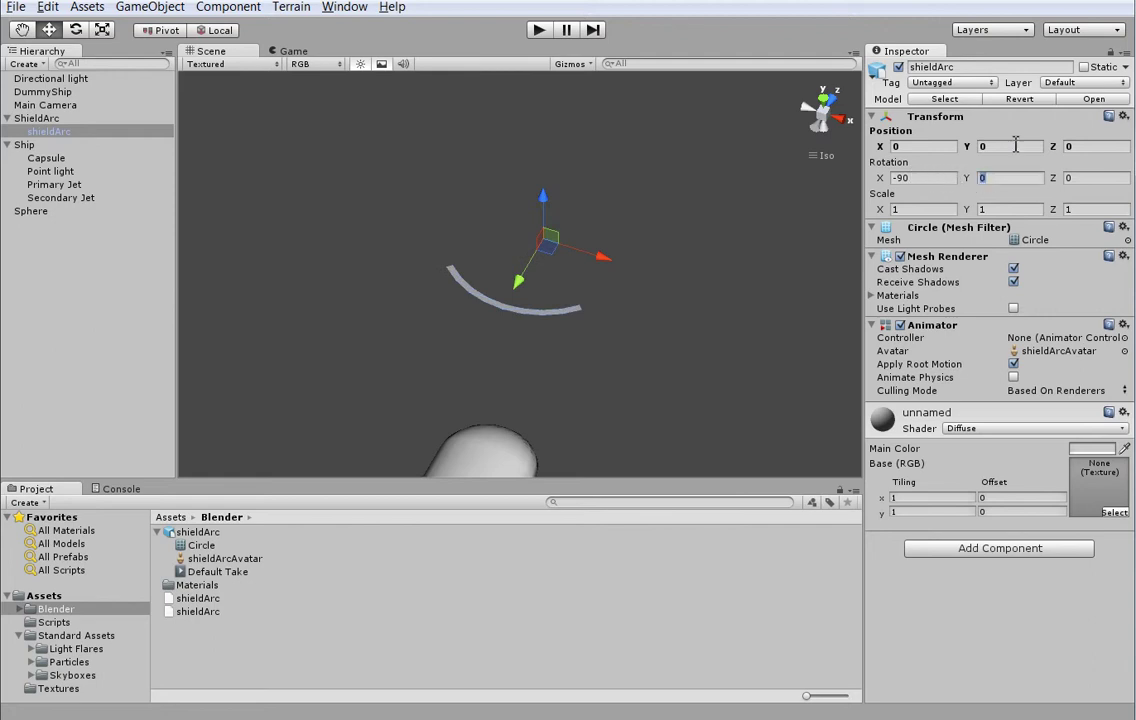
pyautogui.write('180')
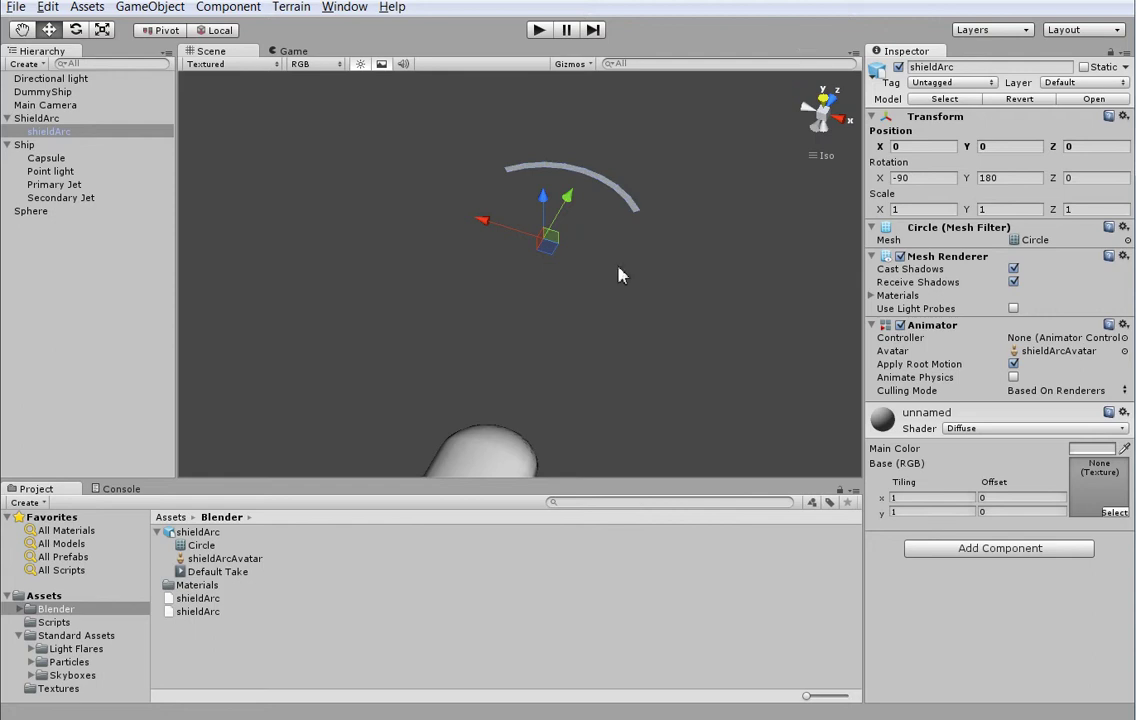
pyautogui.keyDown('alt'); pyautogui.moveTo(670, 349); pyautogui.dragTo(555, 400); pyautogui.keyUp('alt')
pyautogui.scroll(3, 578, 183)
pyautogui.moveTo(578, 183); pyautogui.dragTo(518, 262, button='middle')
pyautogui.scroll(2, 519, 262)
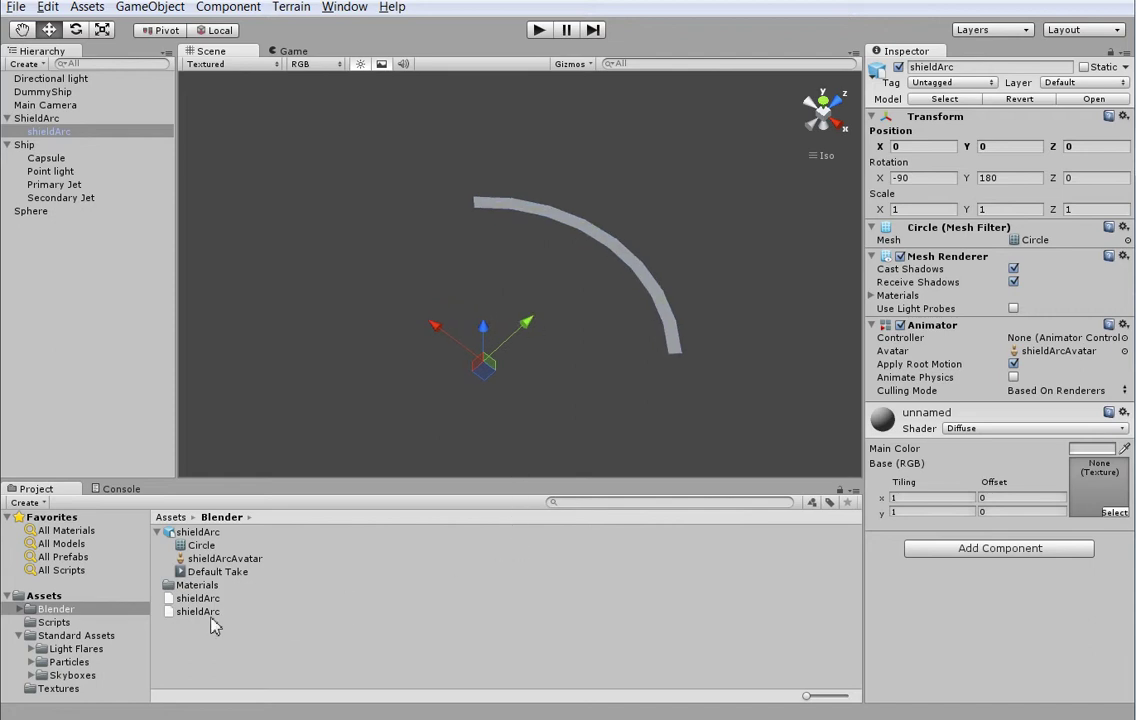
# - Create a new folder named Materials inside Assets
pyautogui.click(70, 596)
pyautogui.rightClick(76, 598)
pyautogui.moveTo(160, 609)
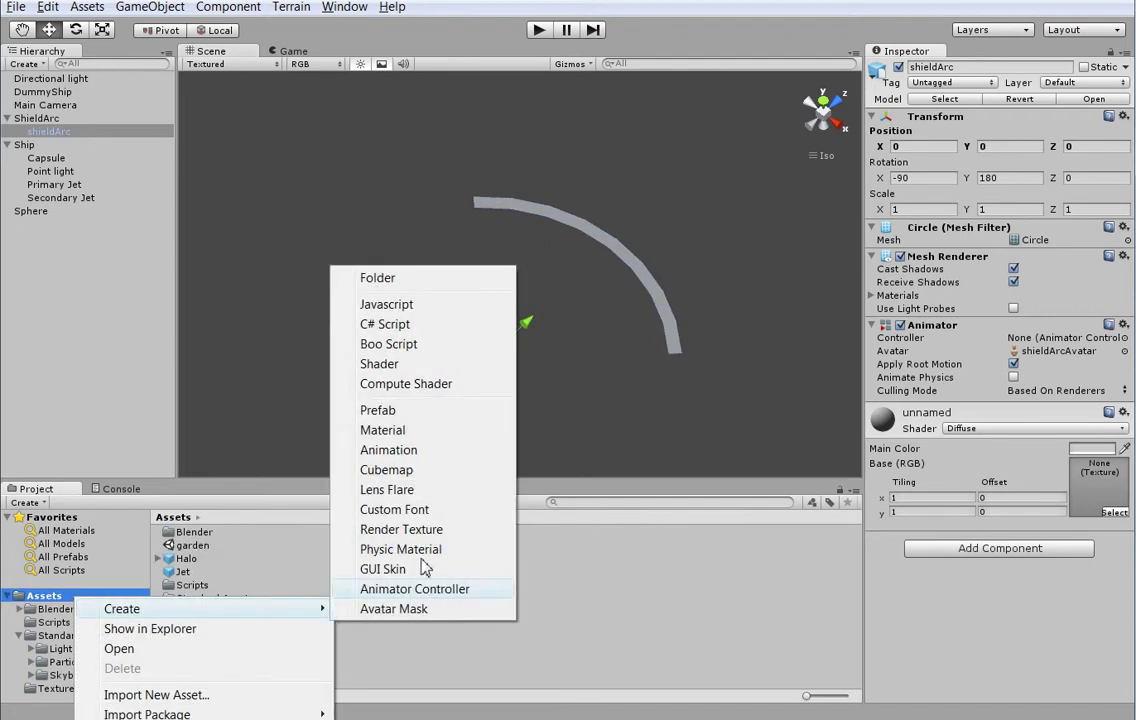
pyautogui.click(444, 284)
pyautogui.write('Maet')
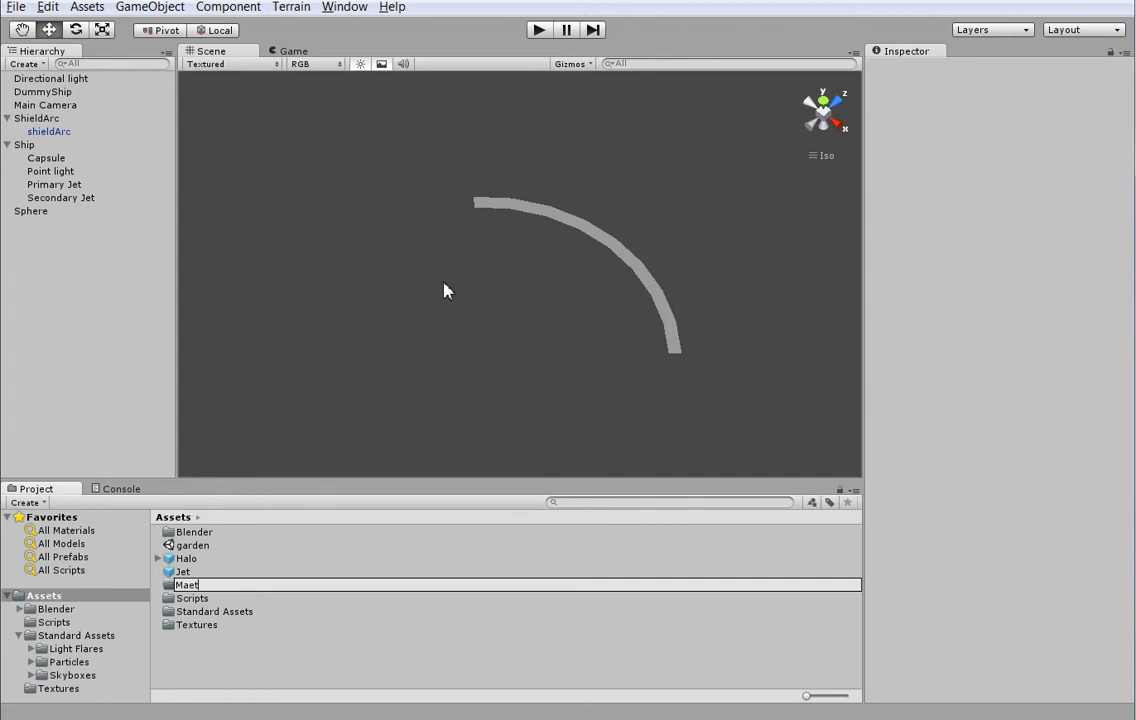
pyautogui.press('Return')
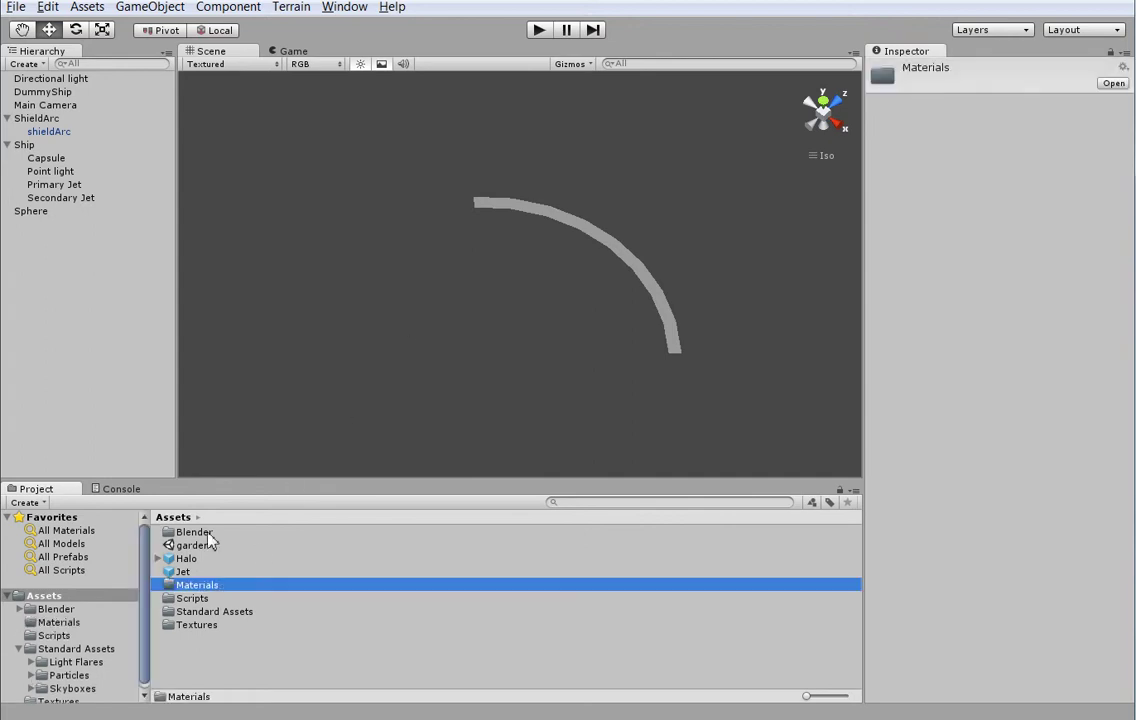
# - Open the Materials folder and create a new material inside it
pyautogui.click(40, 596)
pyautogui.click(18, 609)
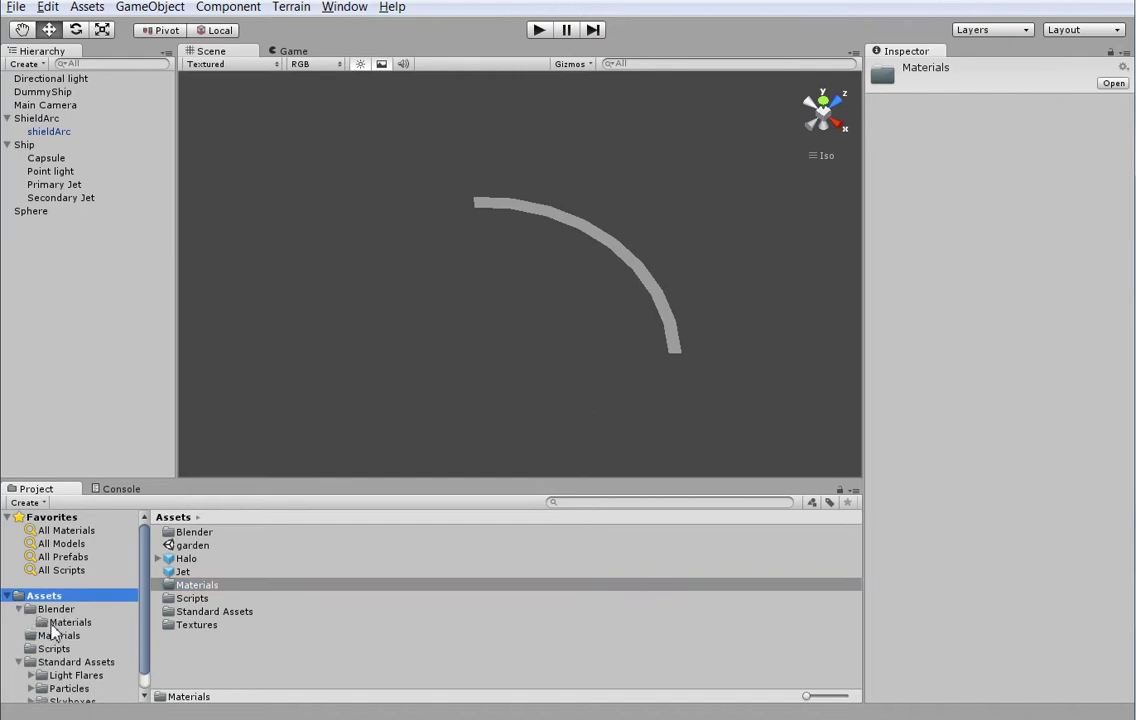
pyautogui.click(47, 636)
pyautogui.rightClick(274, 586)
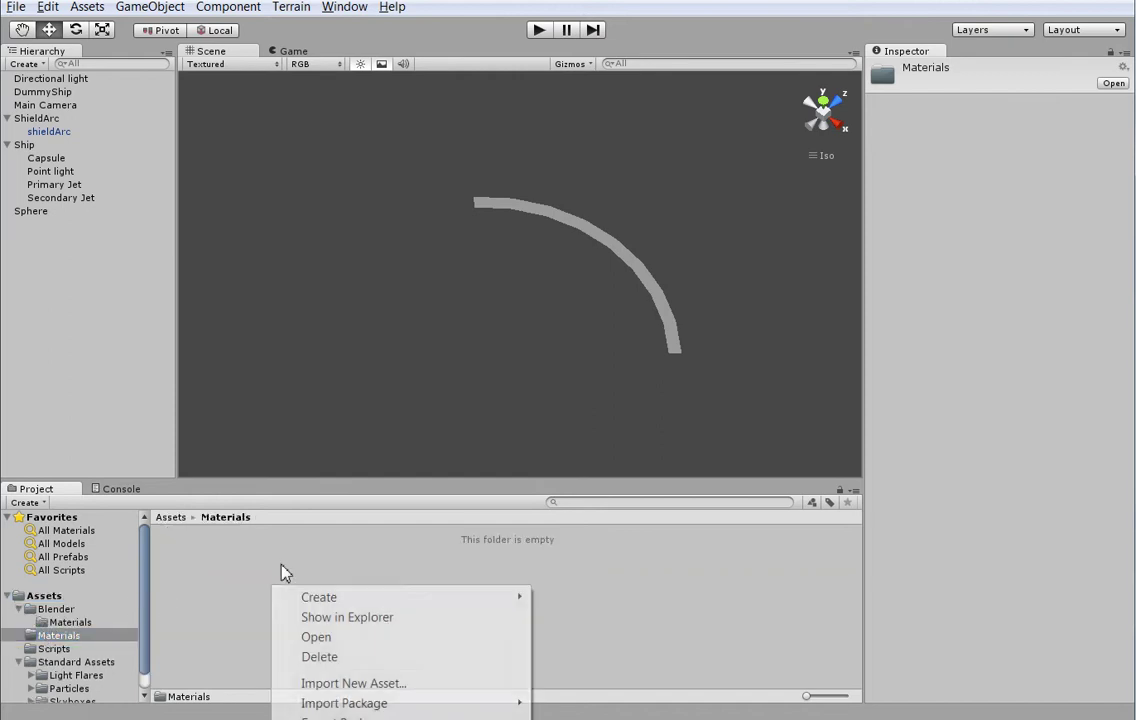
pyautogui.moveTo(440, 597)
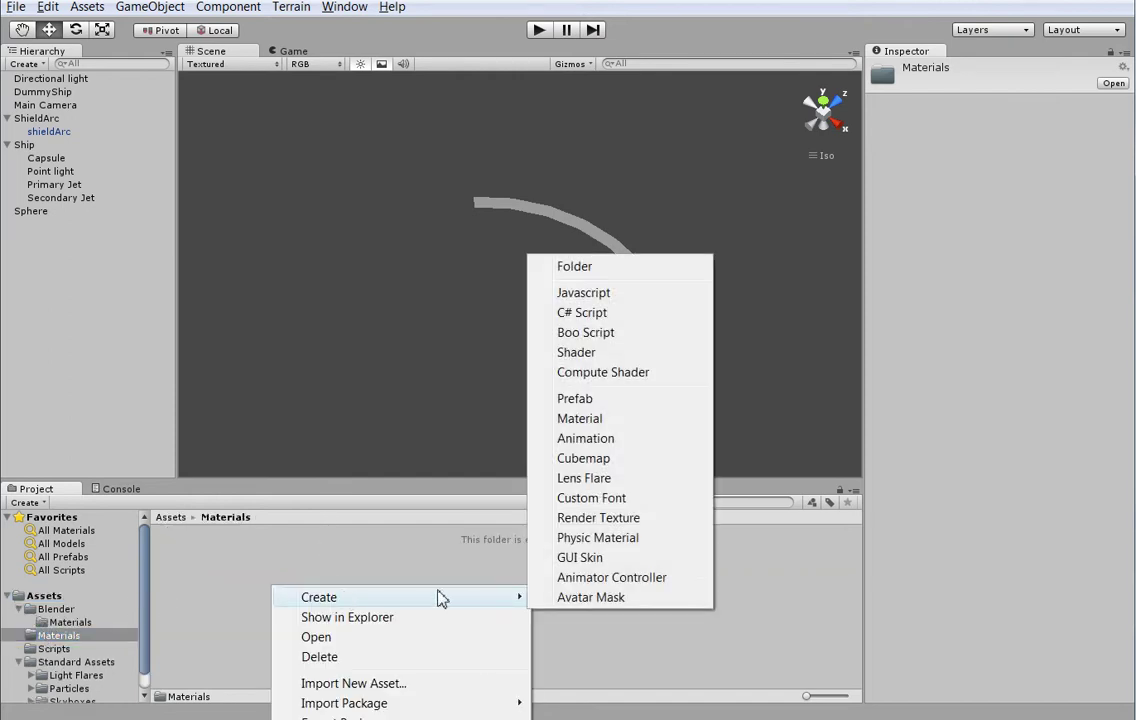
pyautogui.click(698, 420)
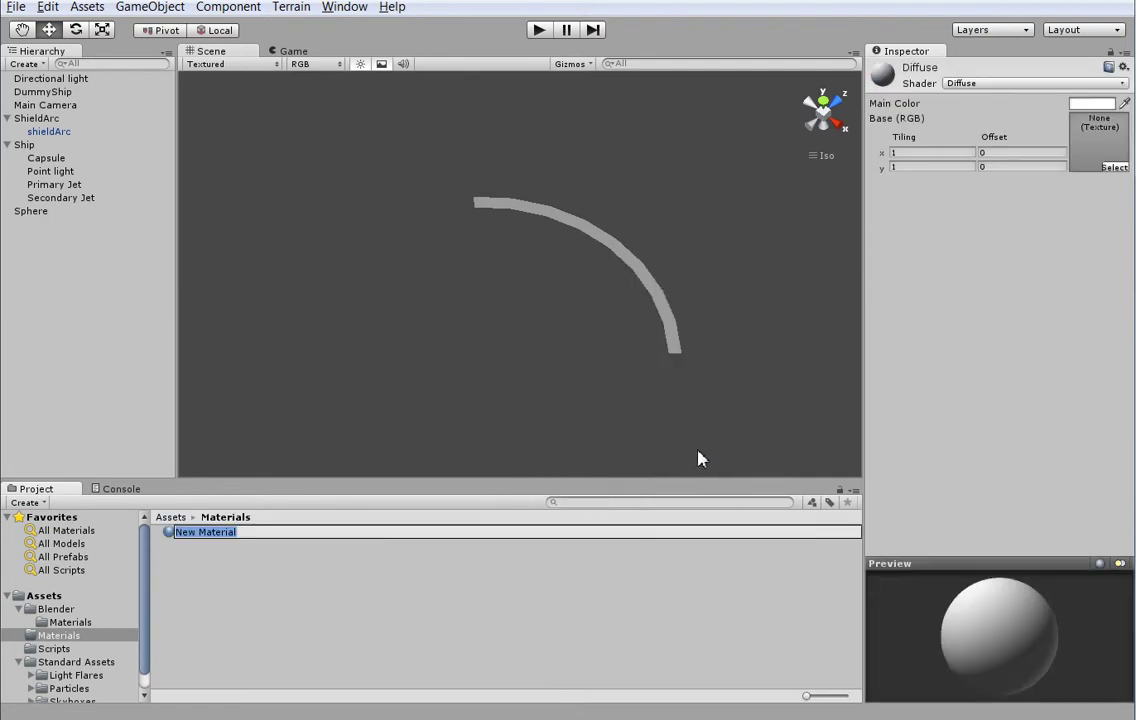
# - Name the new material ShieldMat and check its shader list for Transparent/Diffuse
pyautogui.write('ShieldMat')
pyautogui.press('Return')
pyautogui.click(1022, 84)
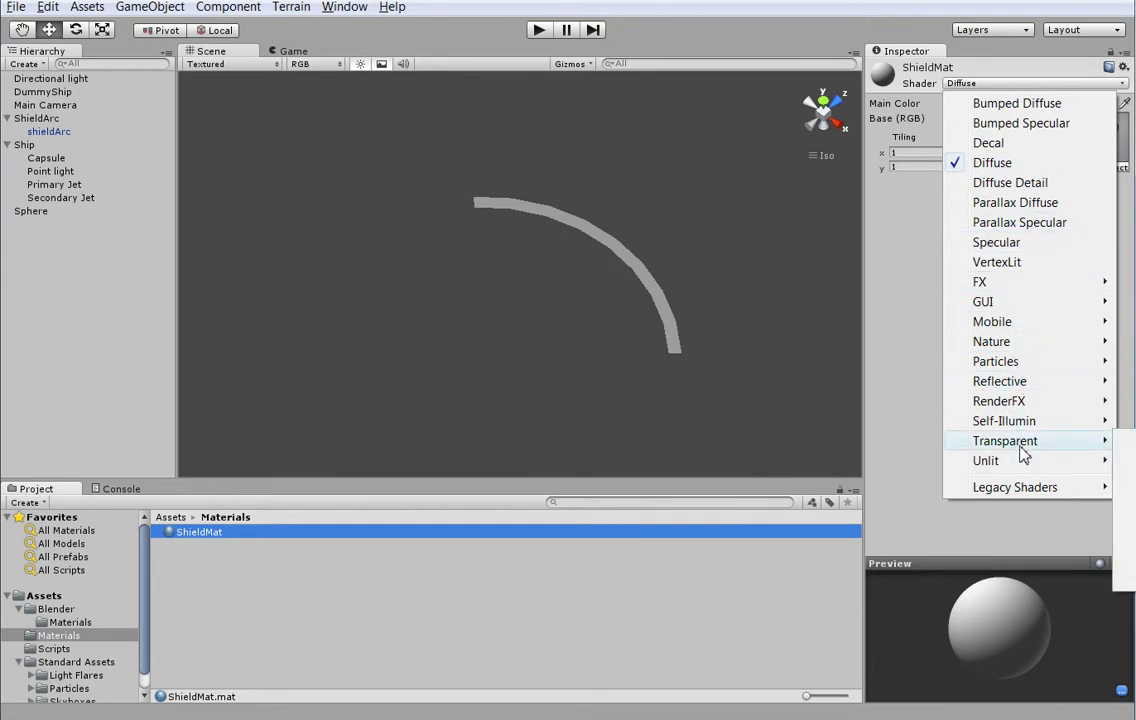
pyautogui.press('Escape')
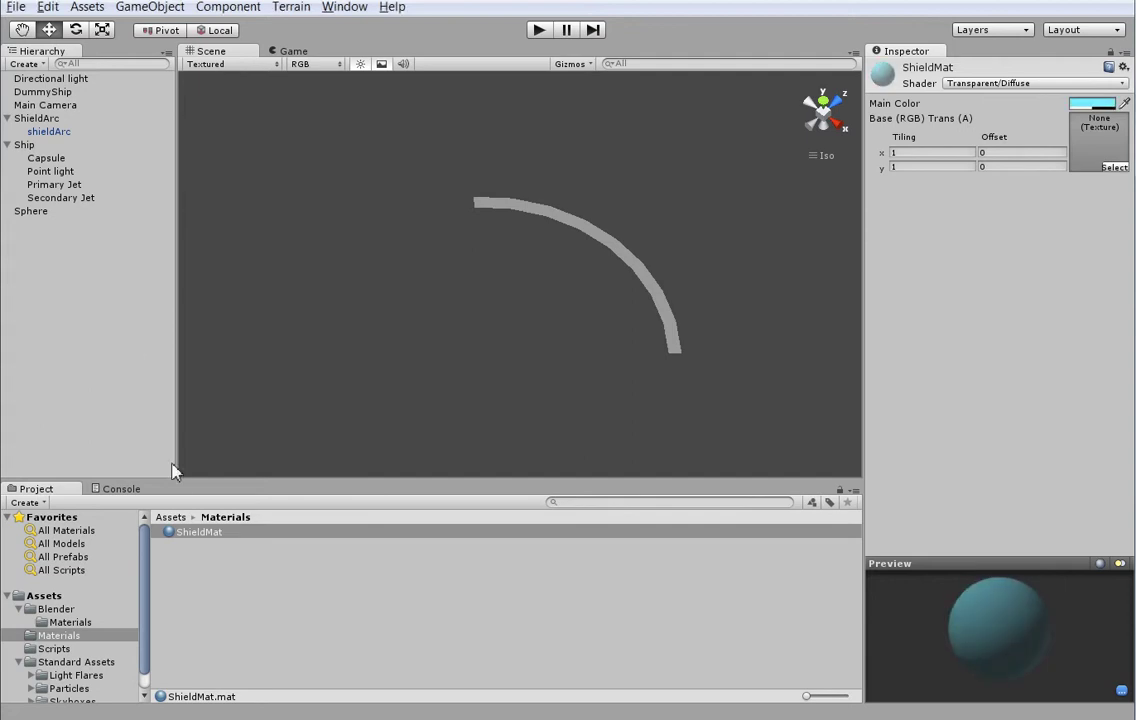
# - Apply the cyan ShieldMat material to the shieldArc object
pyautogui.moveTo(205, 534); pyautogui.dragTo(56, 137)
pyautogui.keyDown('alt'); pyautogui.moveTo(470, 310); pyautogui.dragTo(358, 414); pyautogui.keyUp('alt')
pyautogui.scroll(-4, 363, 406)
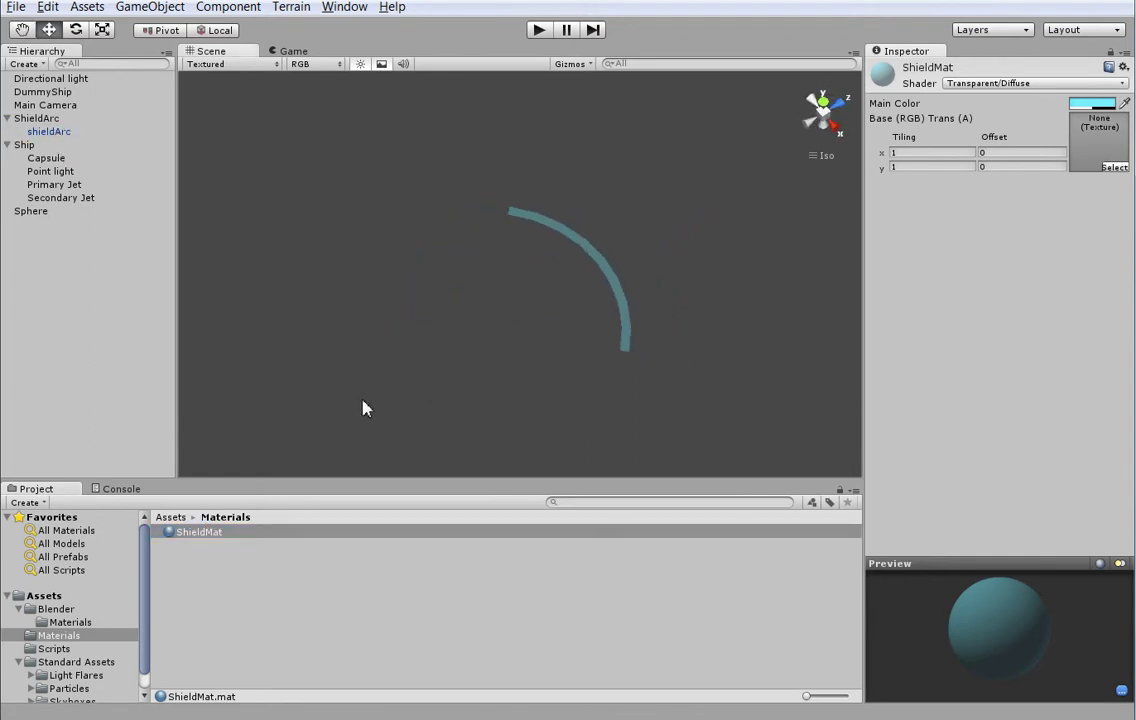
# - Select the ShieldArc parent object and show the Assets folder contents
pyautogui.click(36, 118)
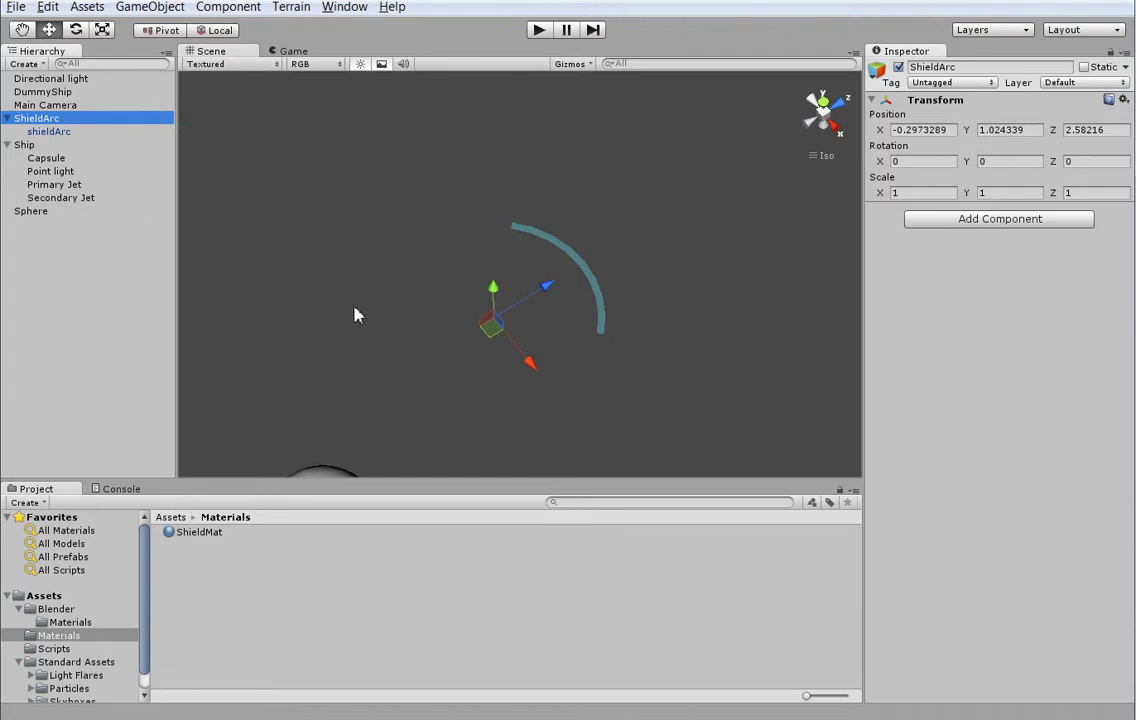
pyautogui.scroll(-3, 309, 398)
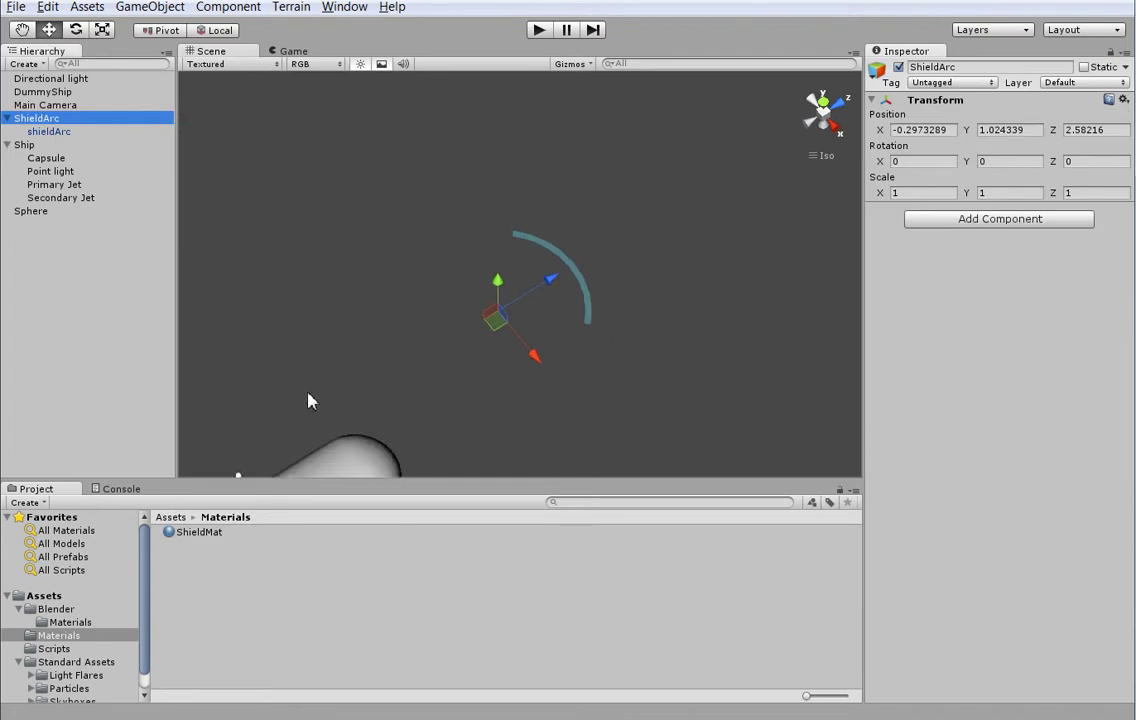
pyautogui.click(62, 596)
pyautogui.rightClick(180, 676)
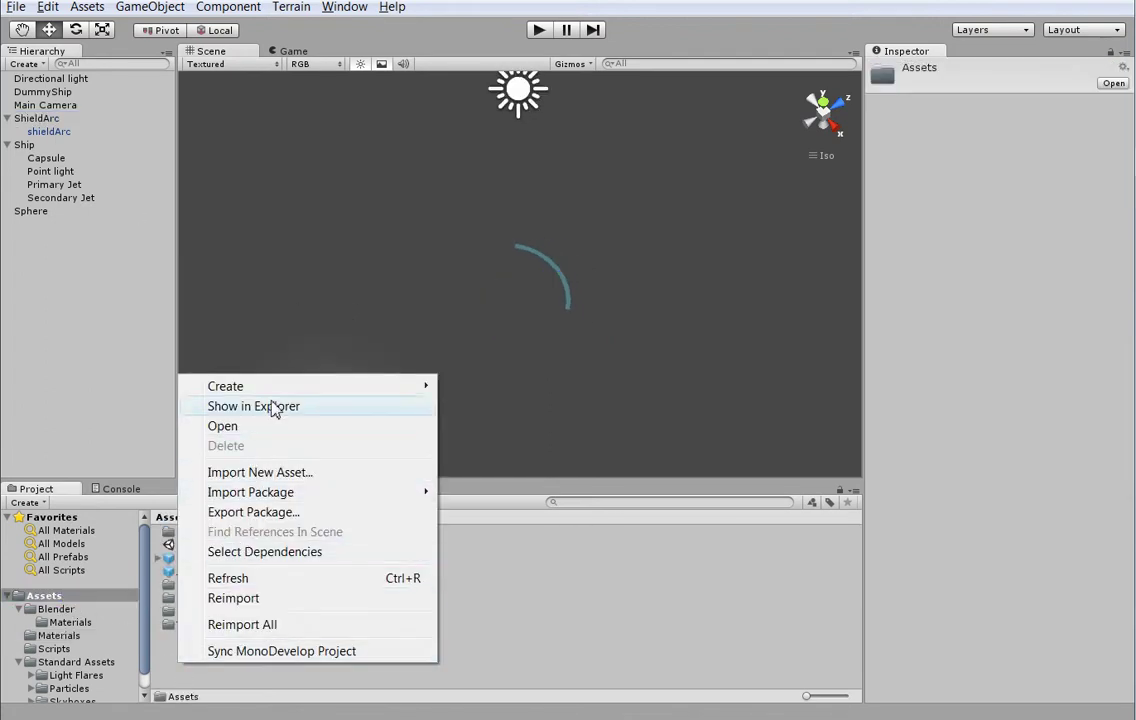
pyautogui.click(350, 458)
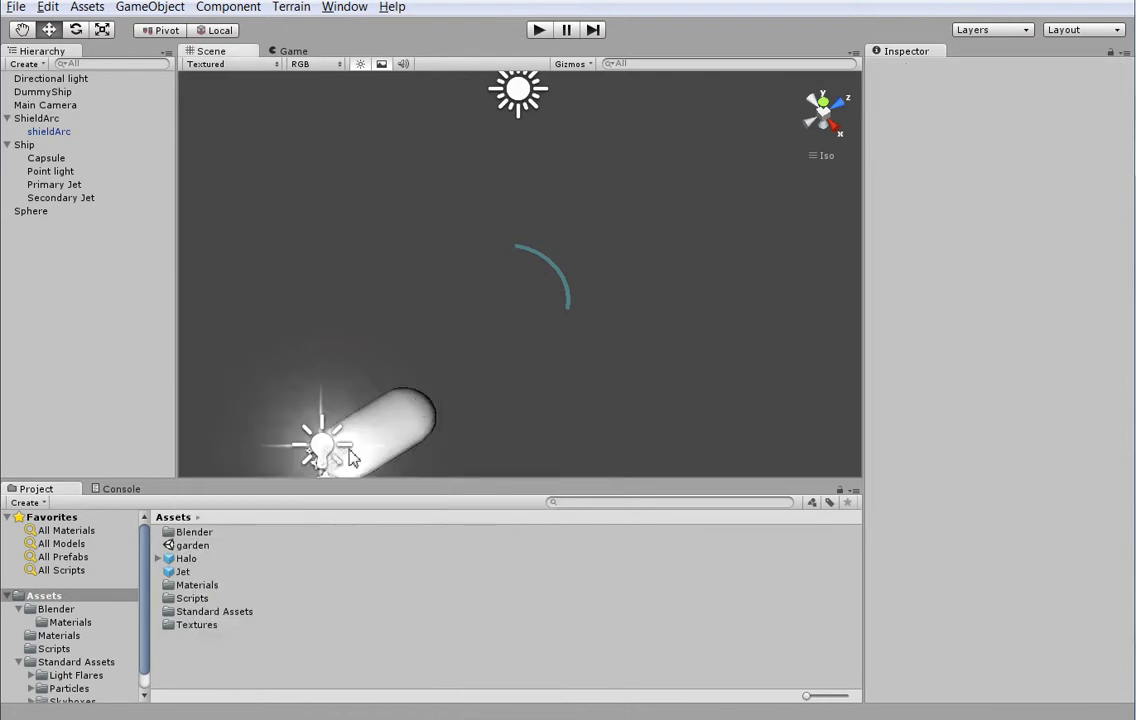
# - Add a Prefabs folder under Assets and drop ShieldArc into it as a prefab
pyautogui.rightClick(284, 667)
pyautogui.moveTo(380, 385)
pyautogui.click(560, 381)
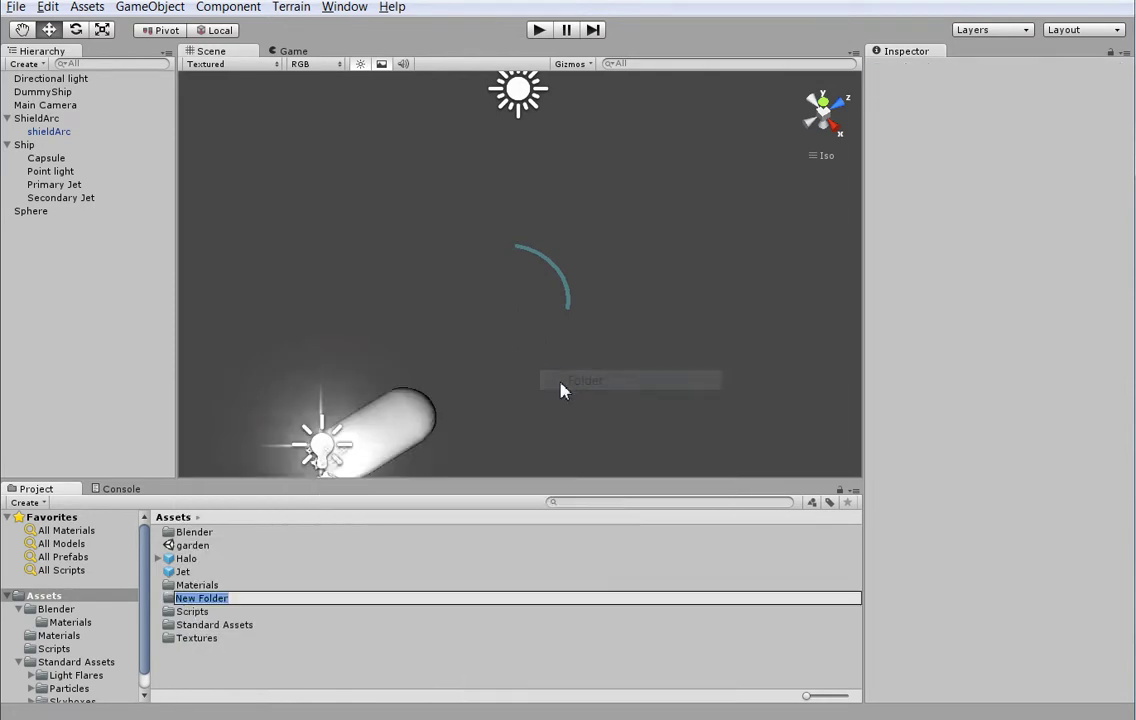
pyautogui.write('Prefabs')
pyautogui.press('Return')
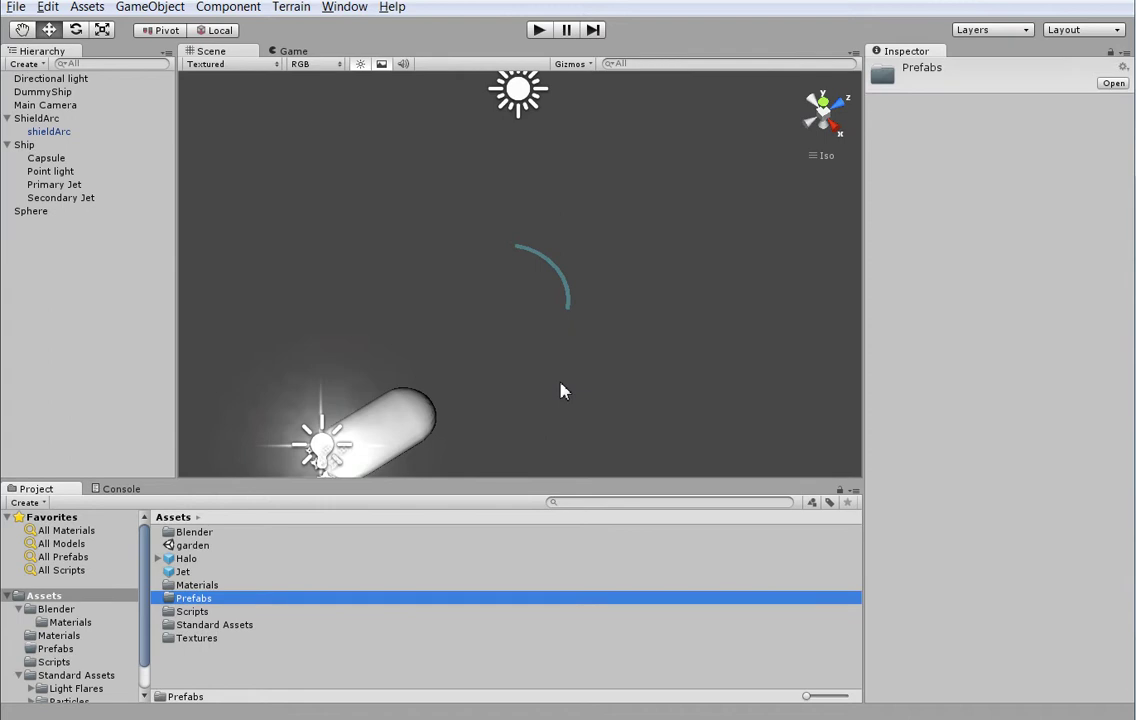
pyautogui.press('Return')
pyautogui.moveTo(40, 118); pyautogui.dragTo(324, 641)
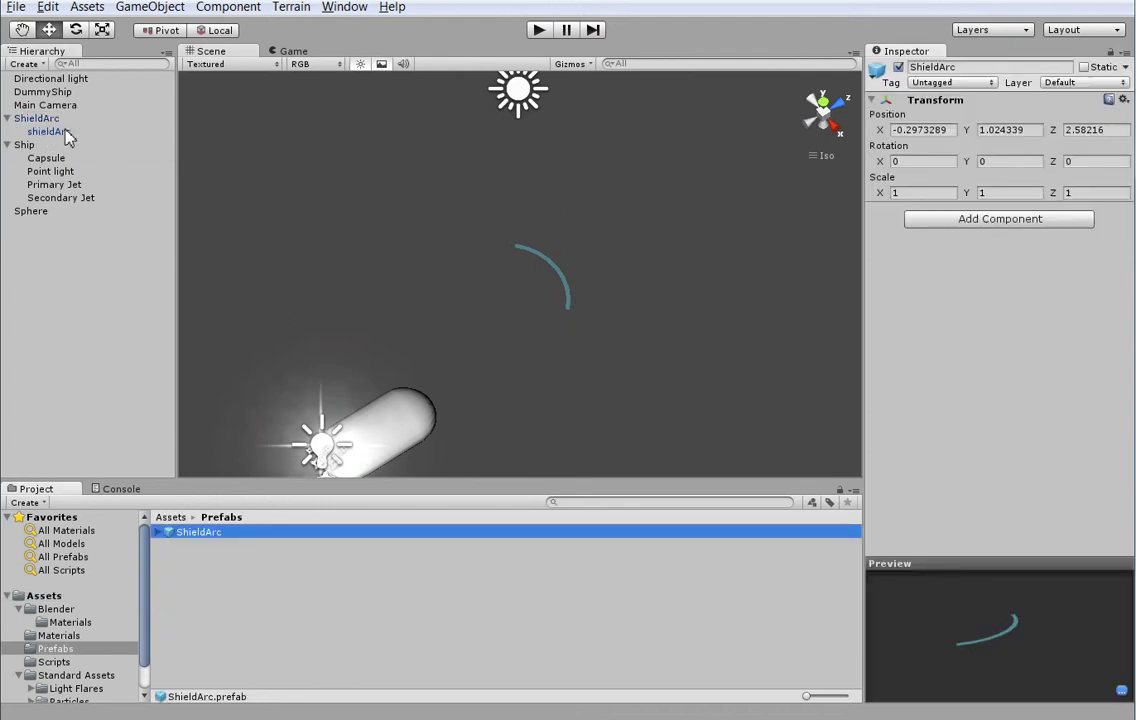